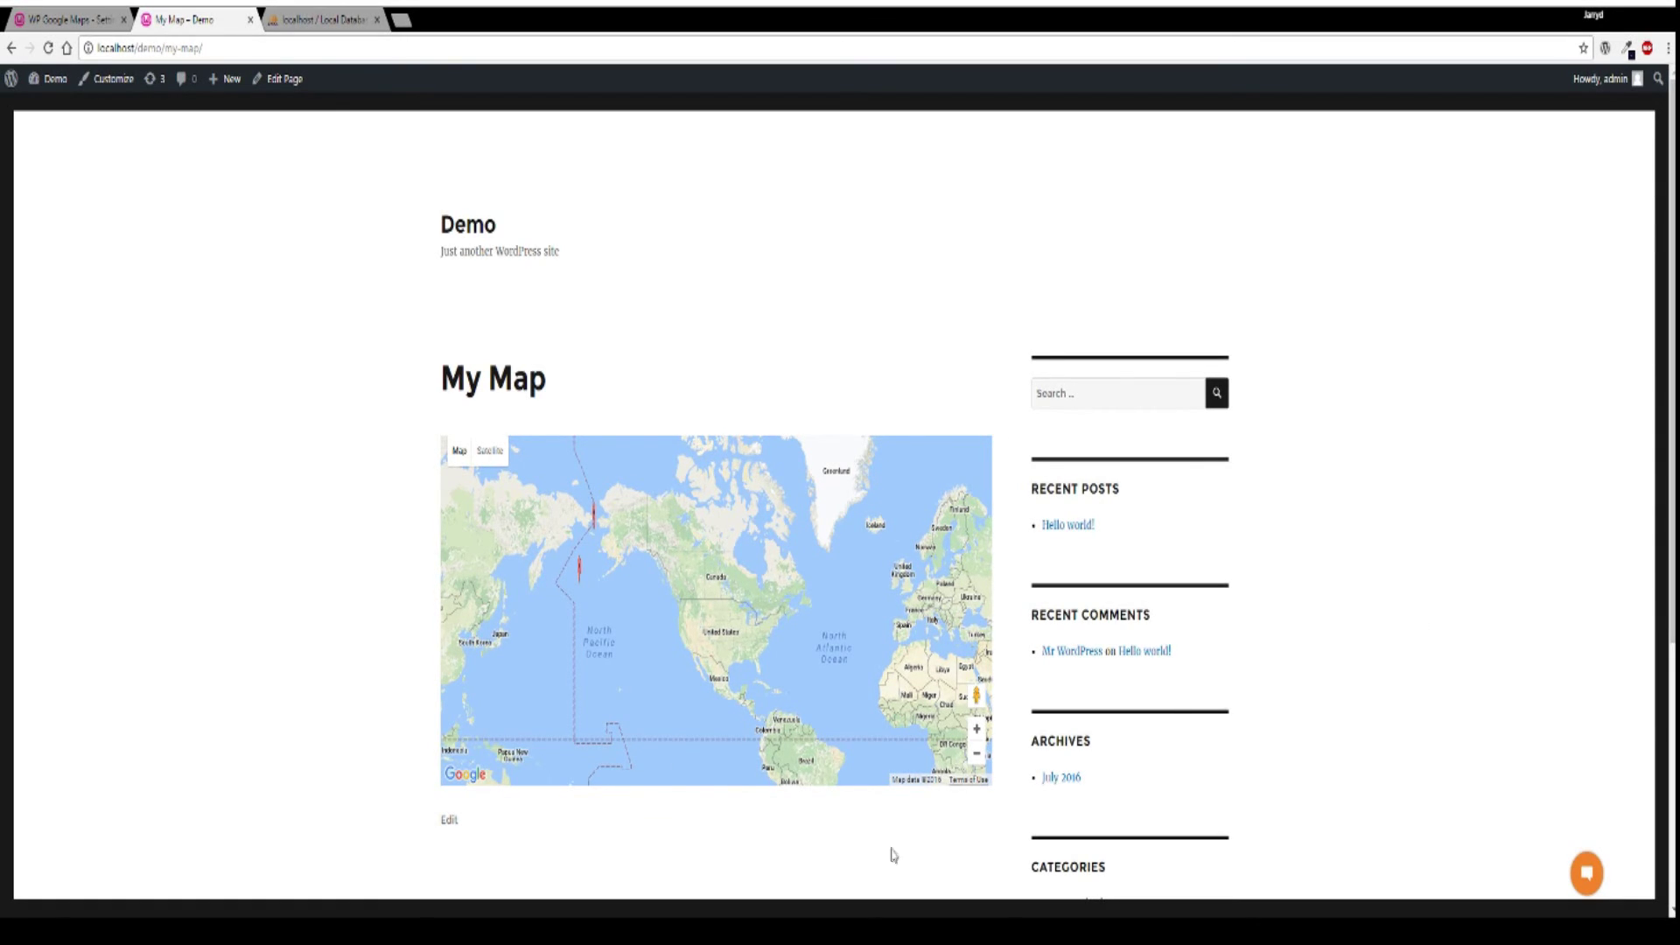
- Pan the map on the My Map page and inspect the map element in the developer tools
{"action": "left_click_drag", "start_coordinate": [575, 614], "coordinate": [611, 616]}
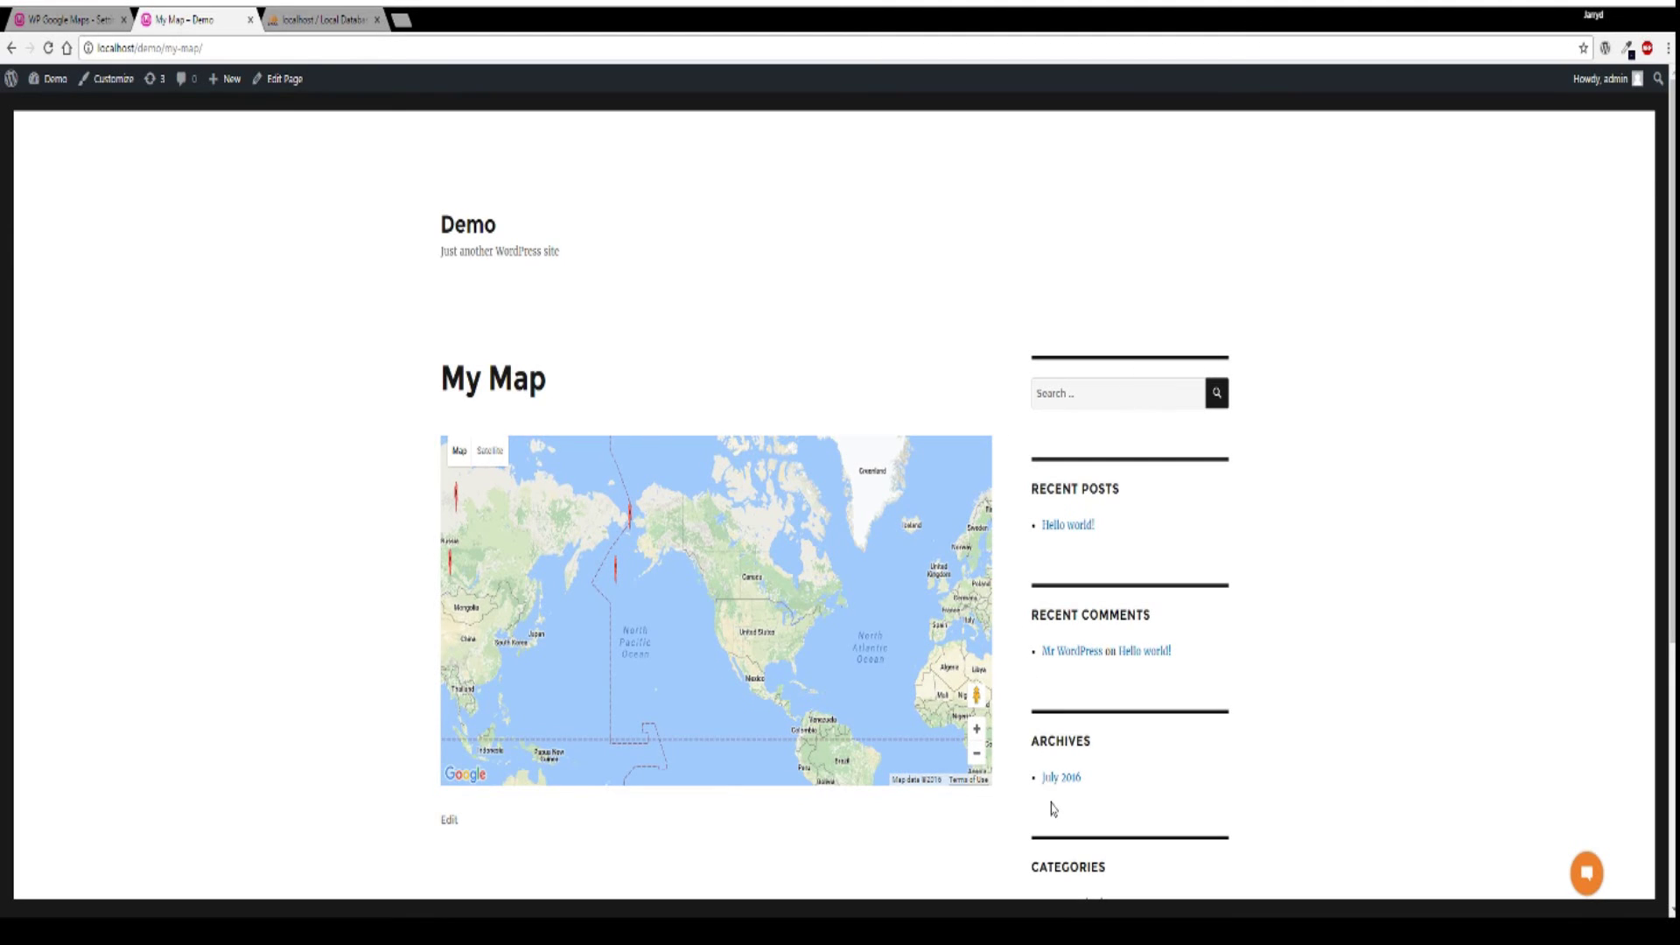
{"action": "key", "text": "ctrl+shift+i"}
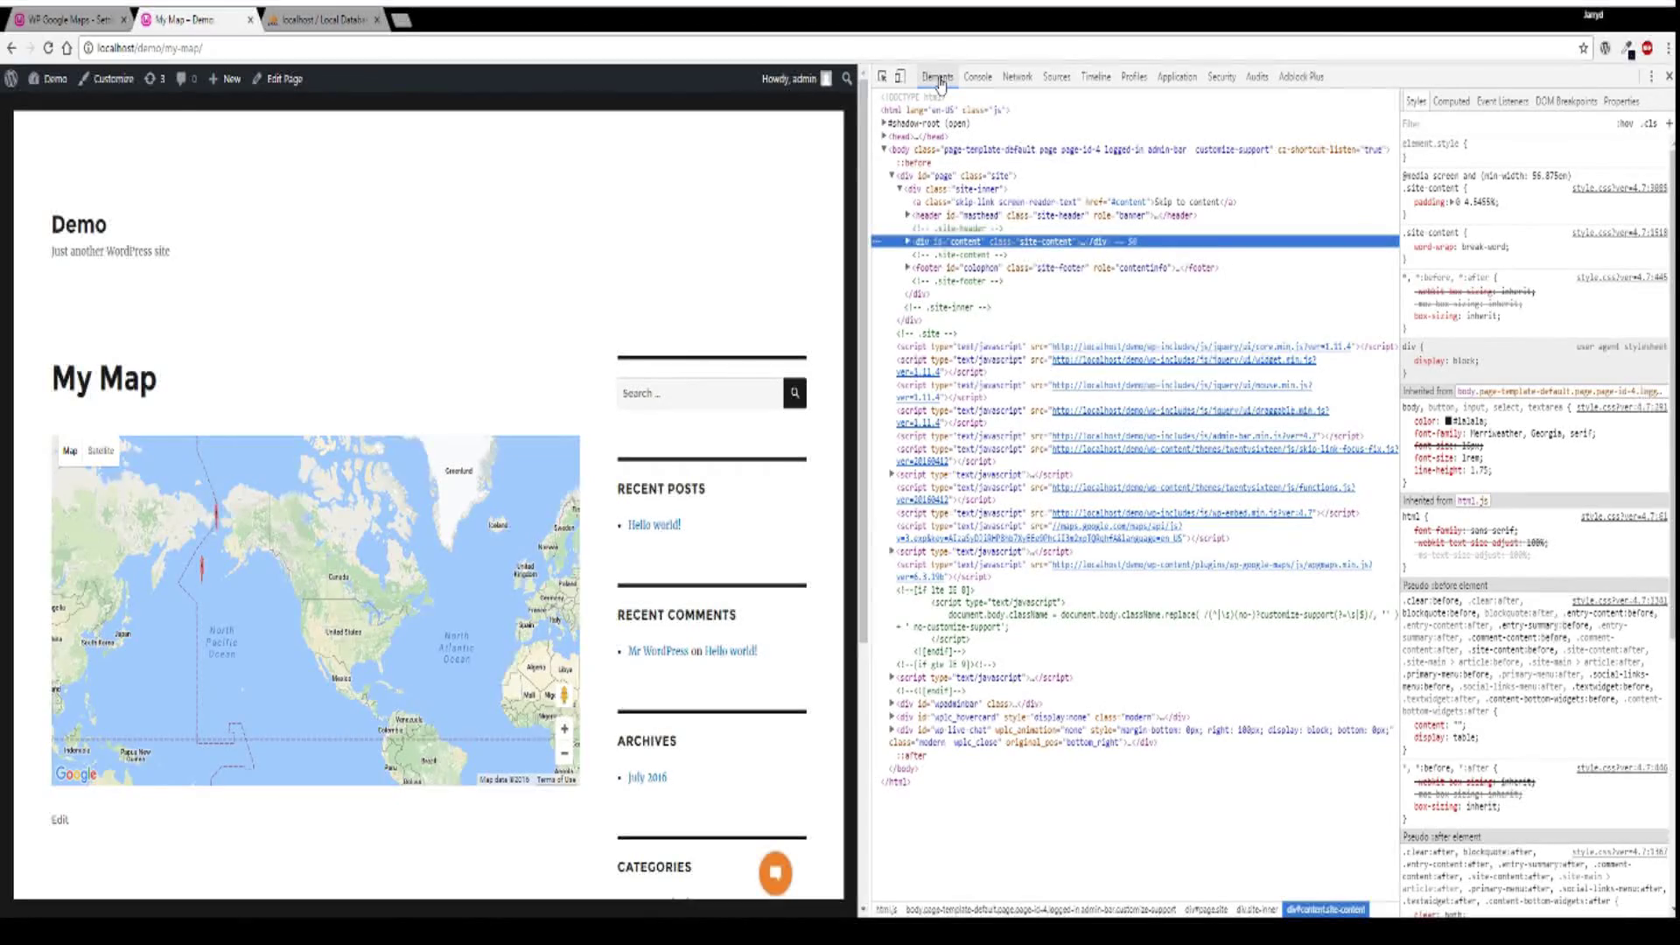
{"action": "left_click", "coordinate": [884, 80]}
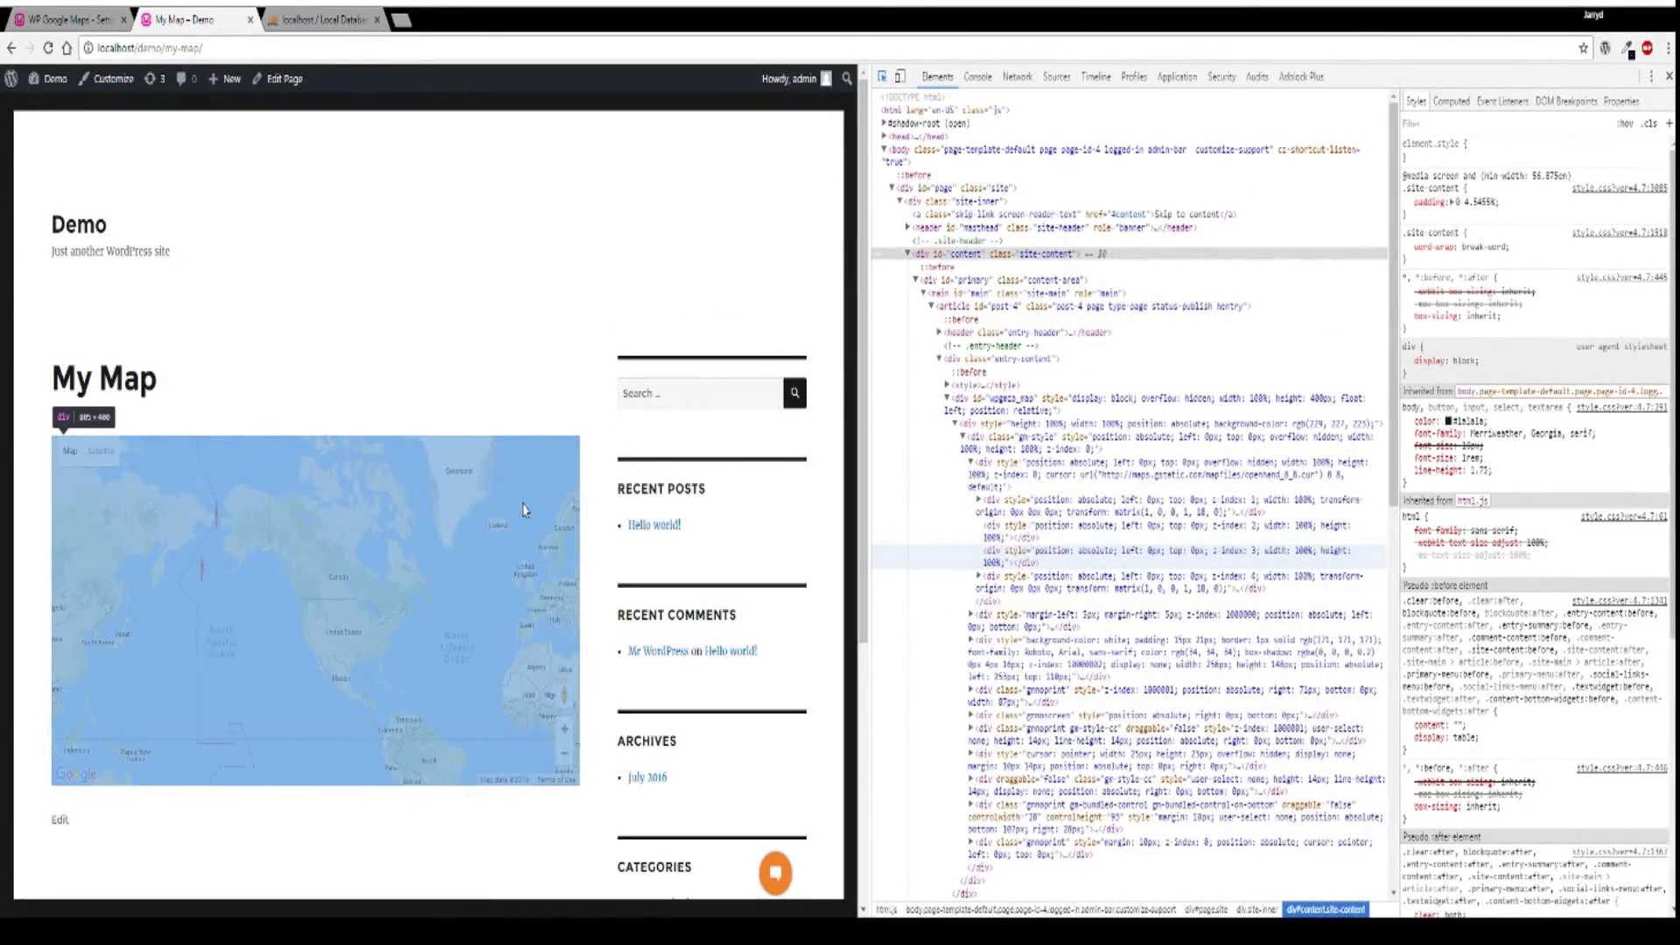
{"action": "left_click", "coordinate": [523, 509]}
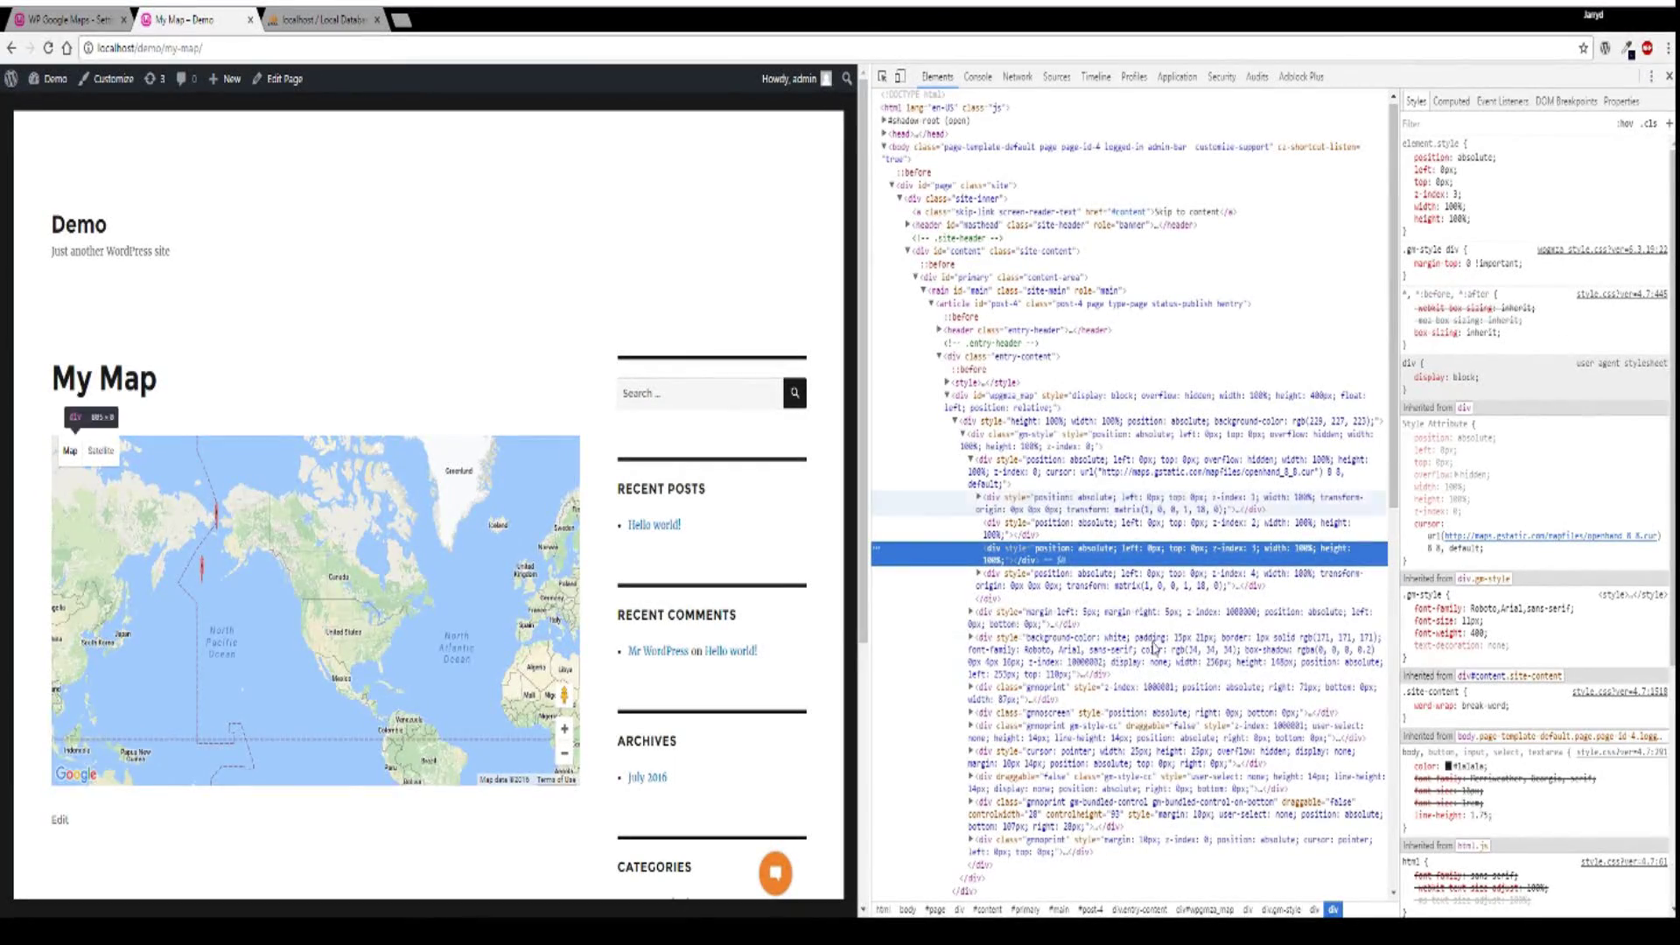
- Examine the styles of the map's z-index 4 child layers and of the Google Maps link element
{"action": "left_click", "coordinate": [978, 575]}
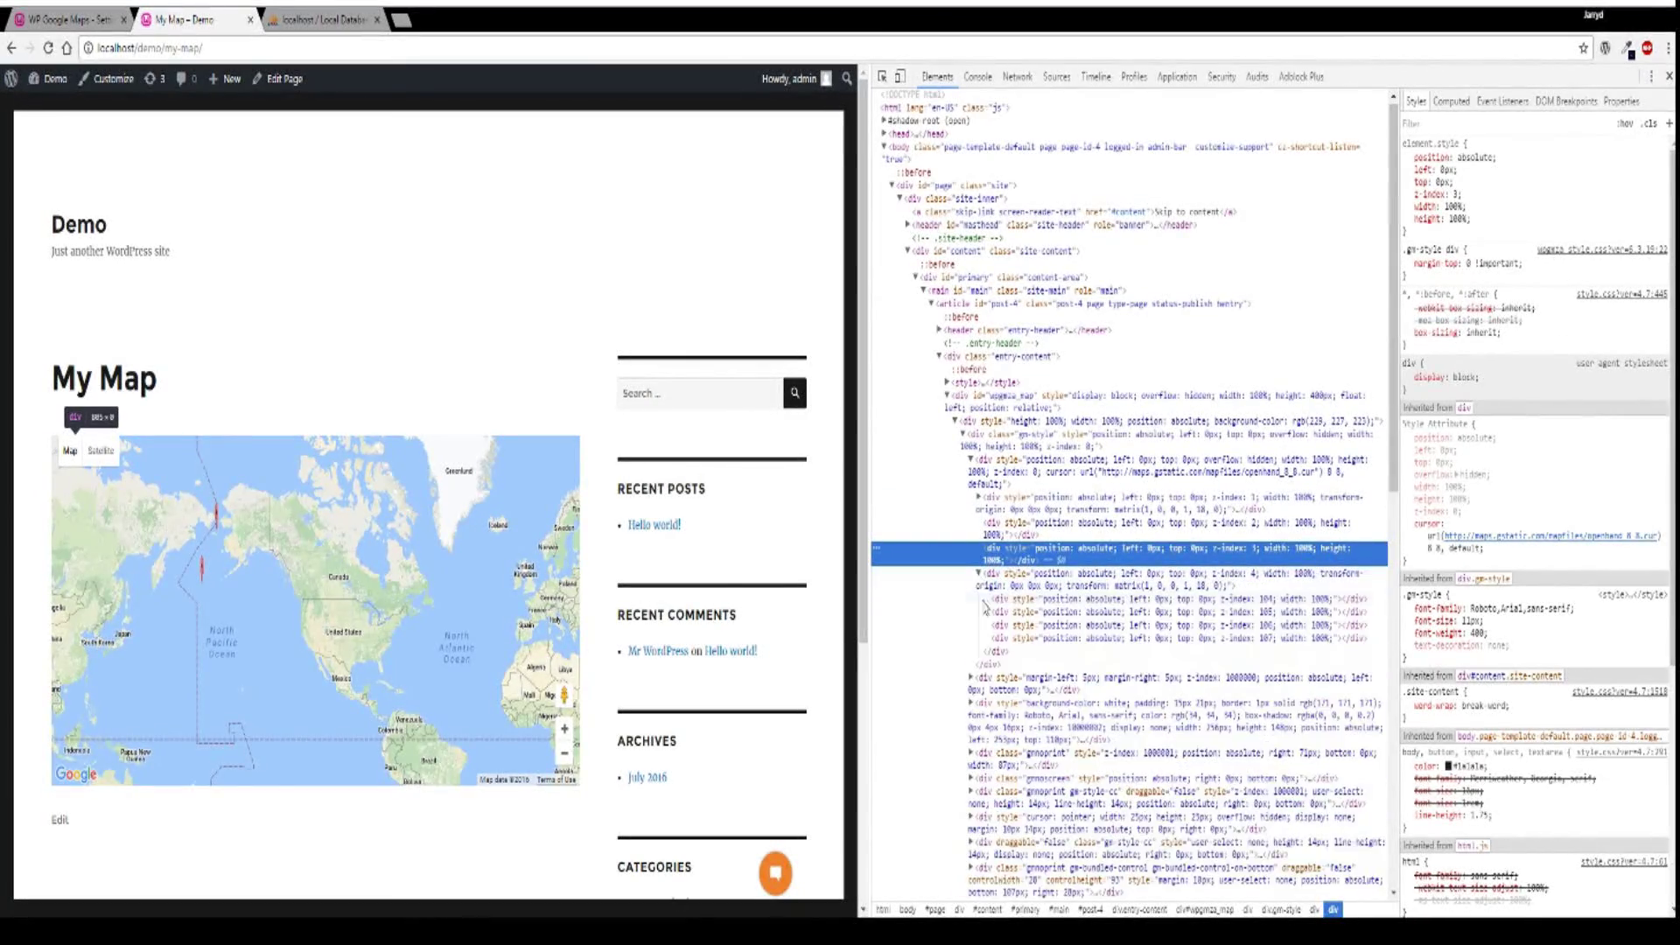
{"action": "left_click", "coordinate": [1000, 614]}
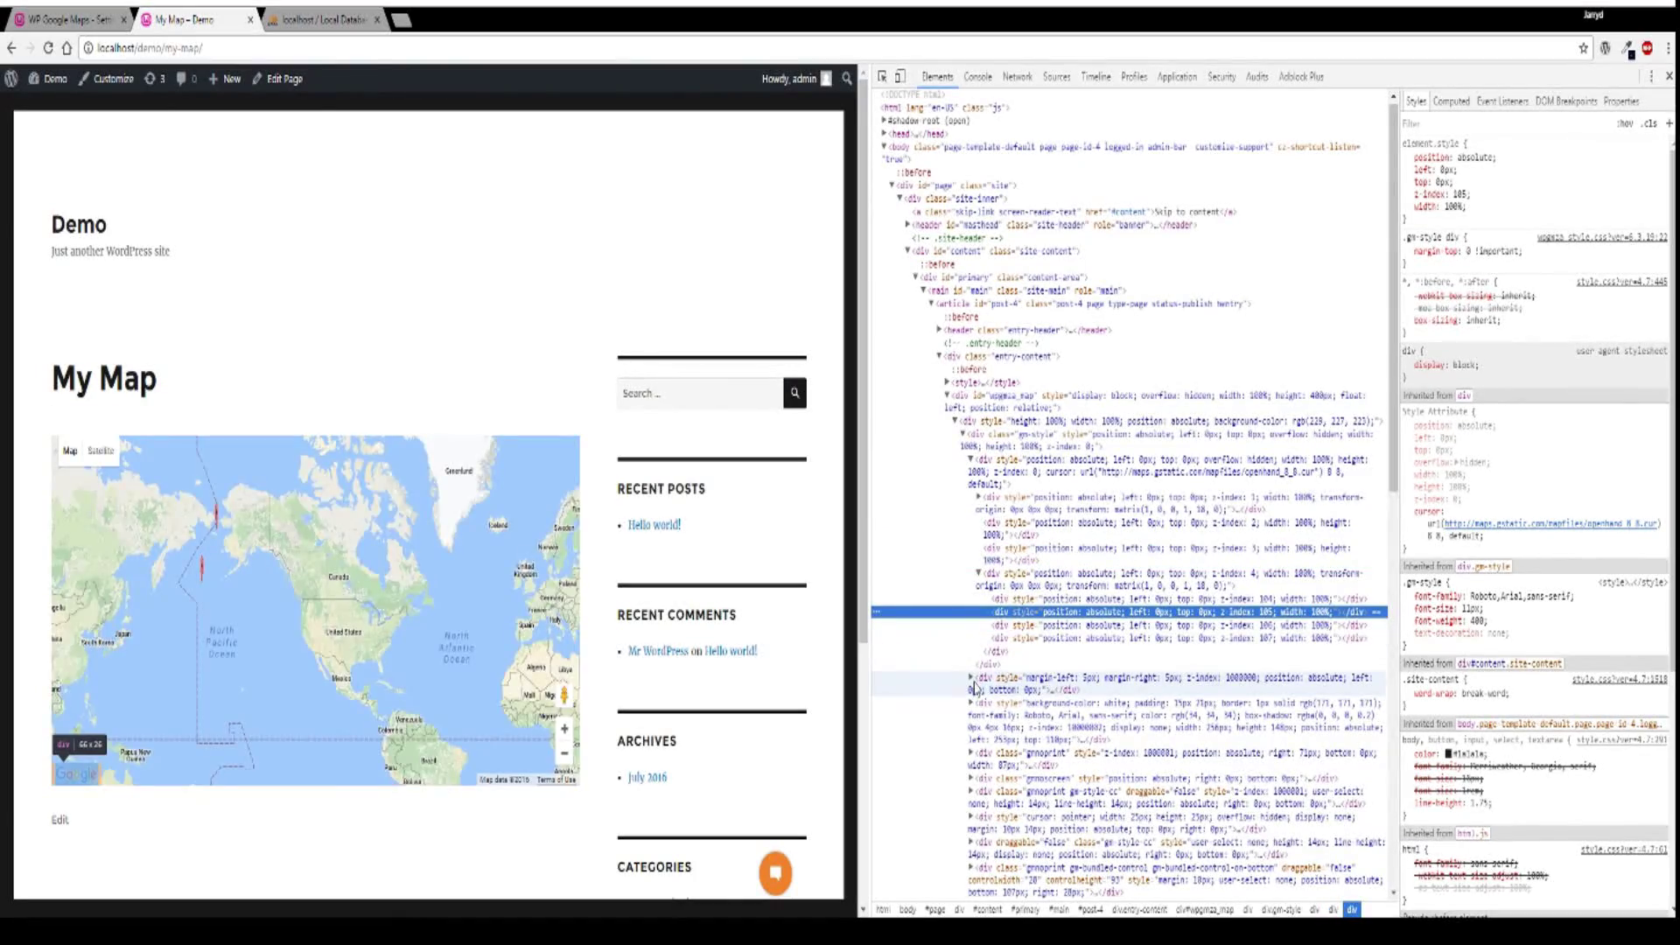
{"action": "left_click", "coordinate": [972, 679]}
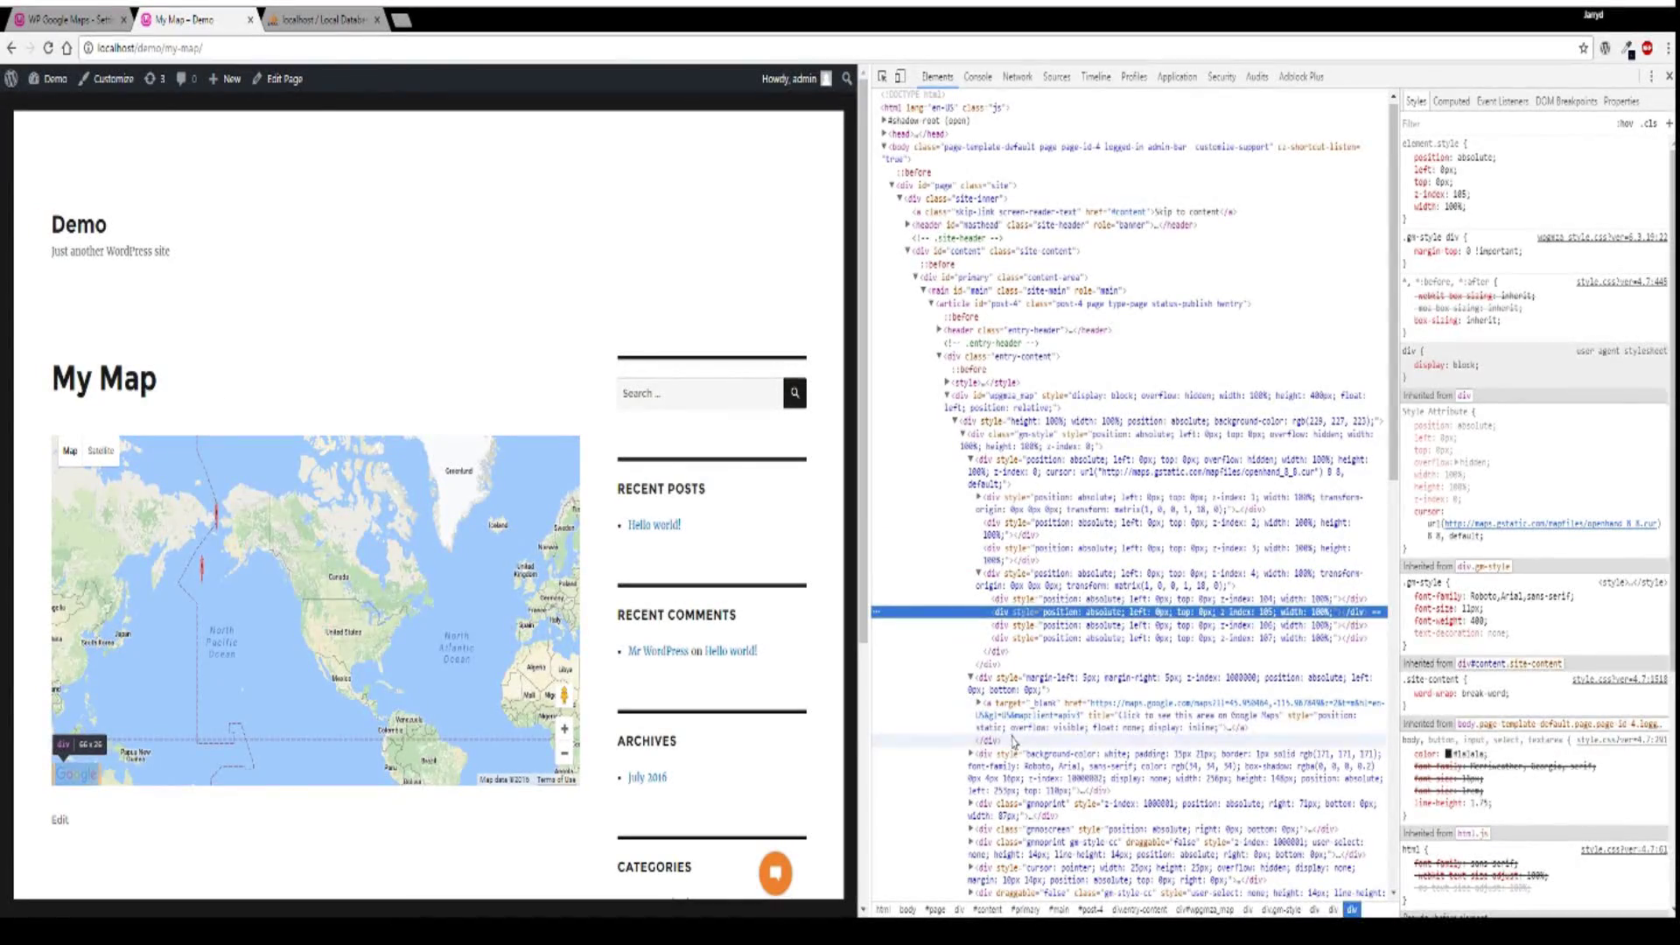
{"action": "left_click", "coordinate": [1011, 739]}
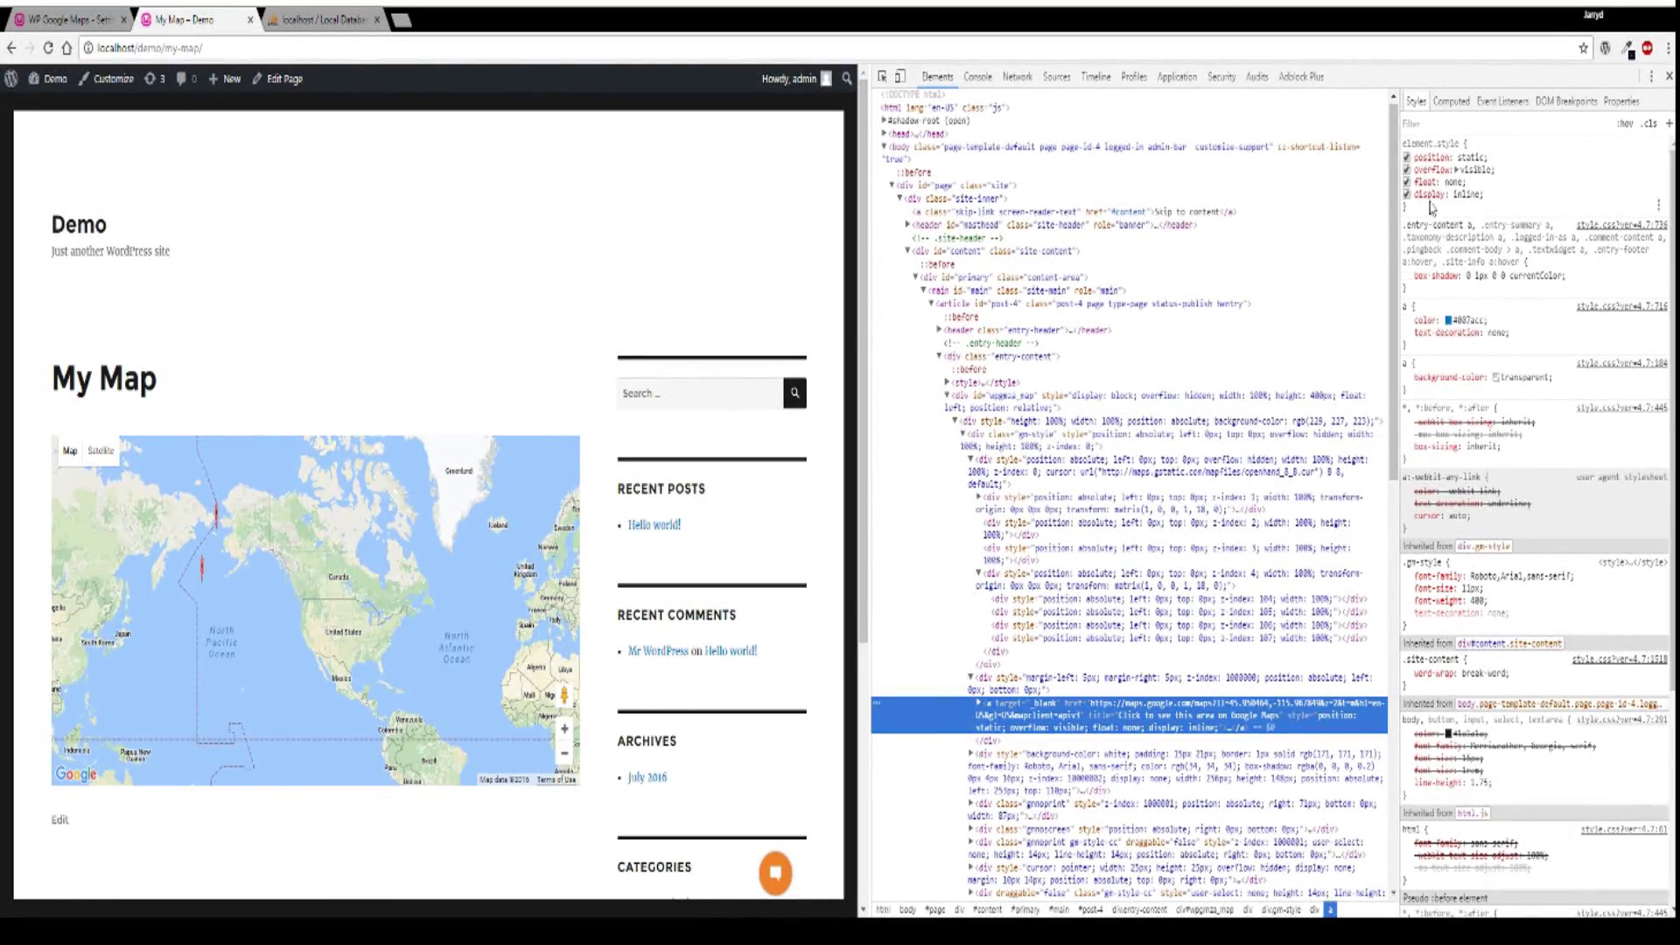
- Expand the white Map Data box in the element tree and examine the styles of its nested image
{"action": "left_click", "coordinate": [972, 754]}
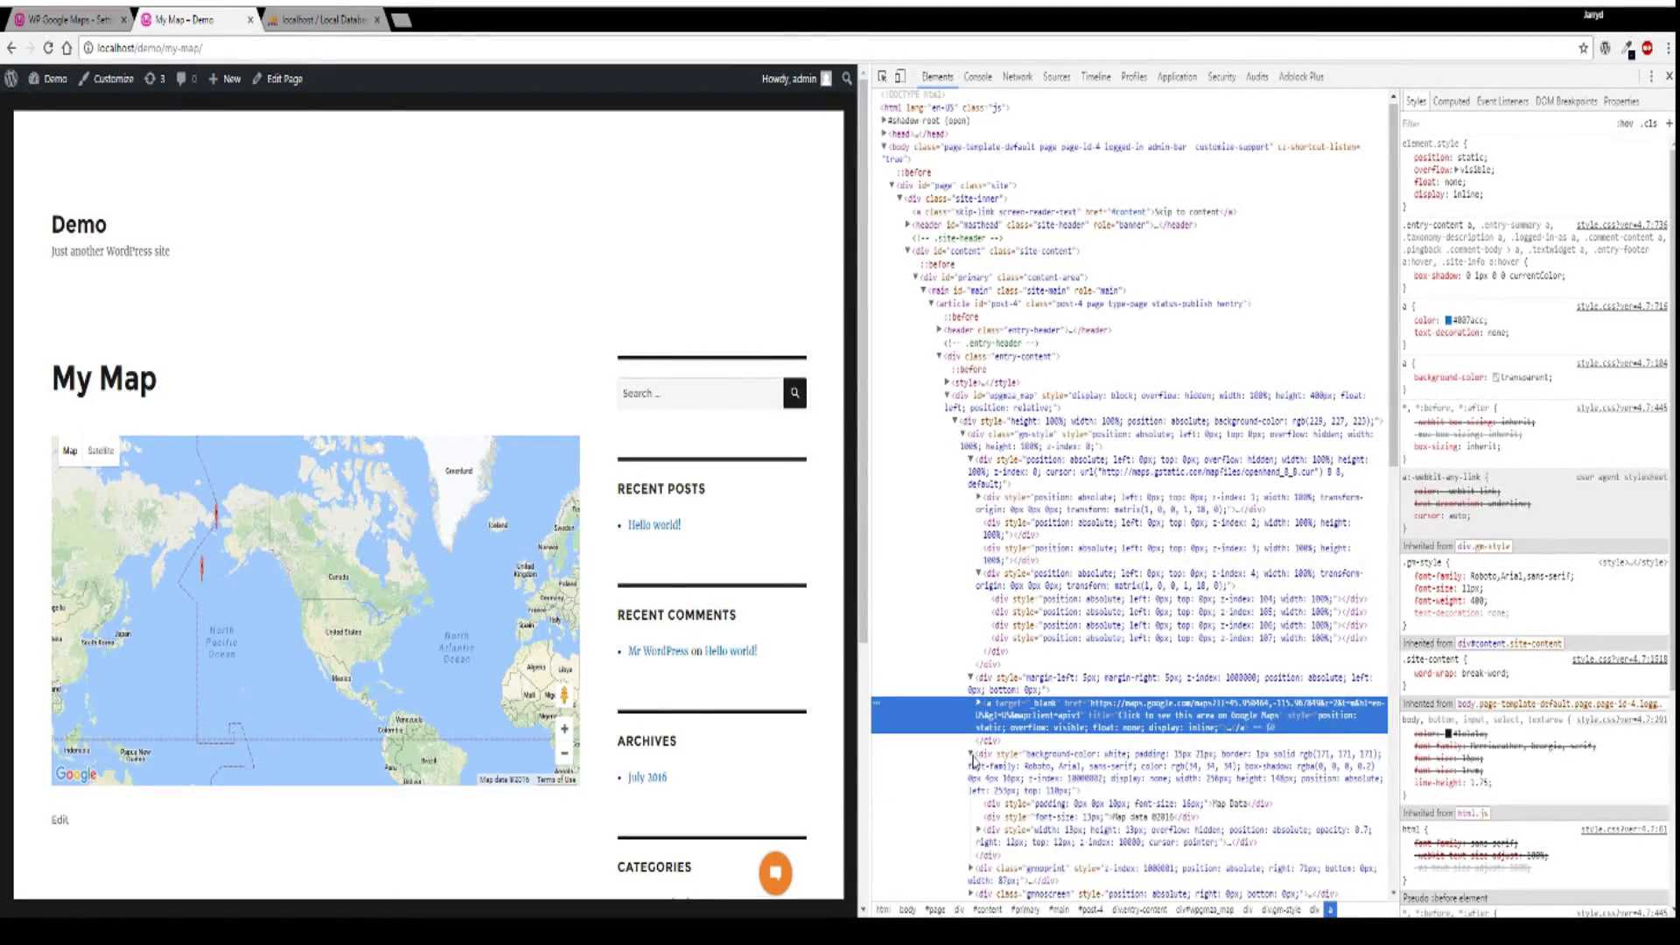
{"action": "left_click", "coordinate": [980, 829]}
{"action": "scroll", "coordinate": [986, 834], "scroll_direction": "down", "scroll_amount": 1}
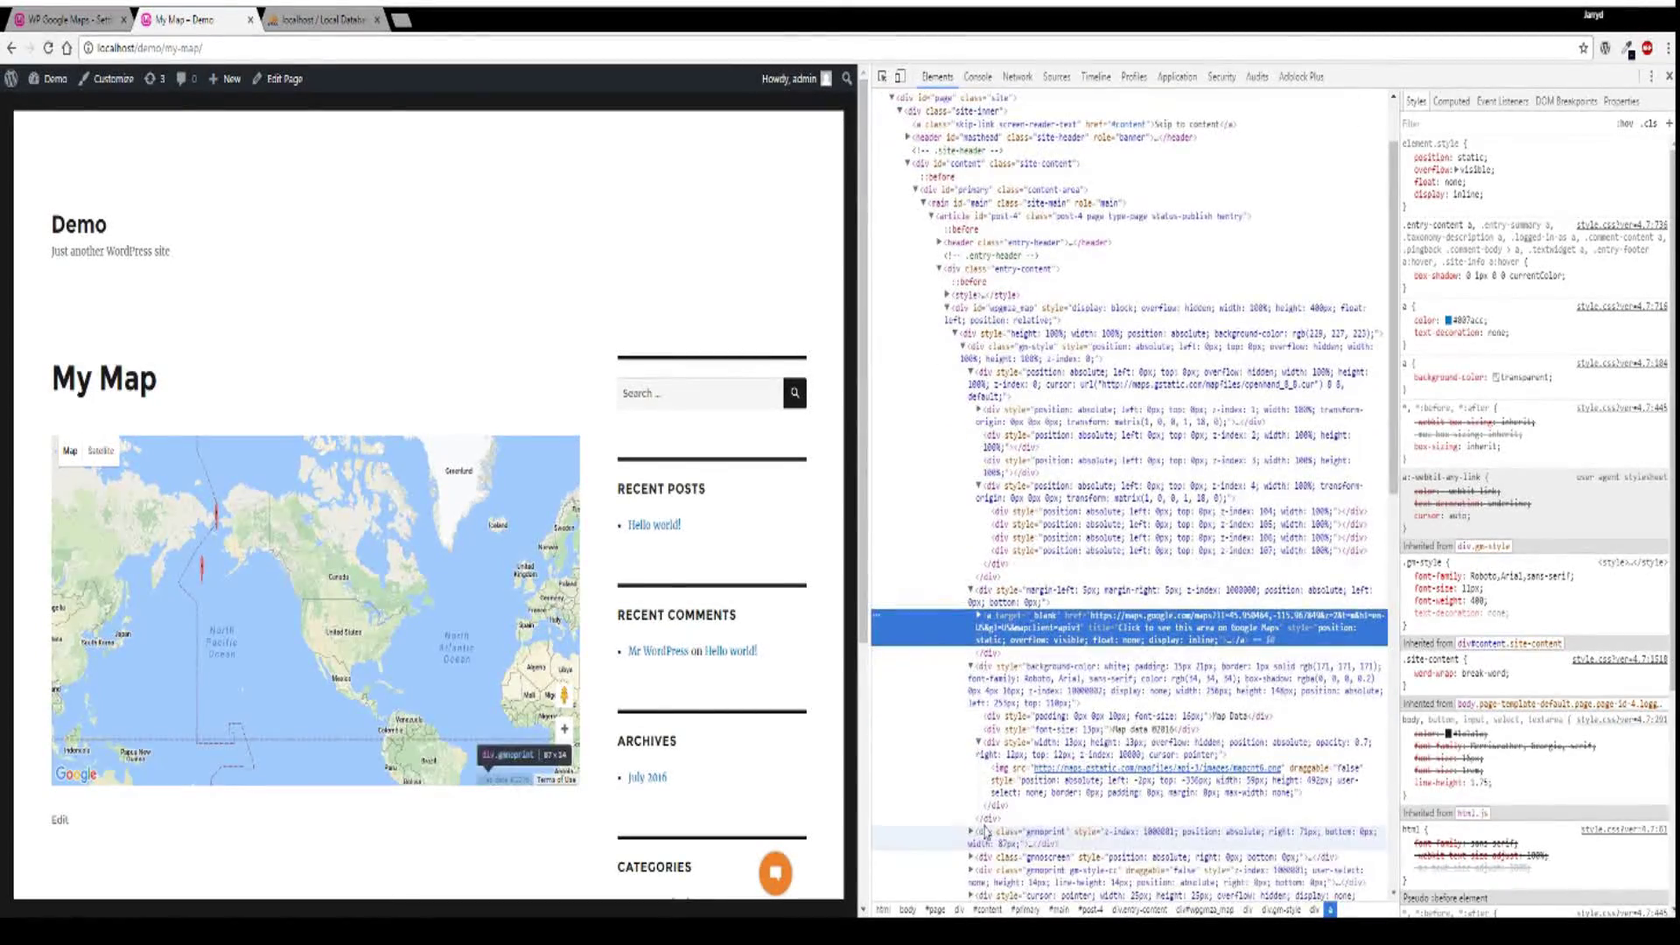
{"action": "left_click", "coordinate": [1006, 779]}
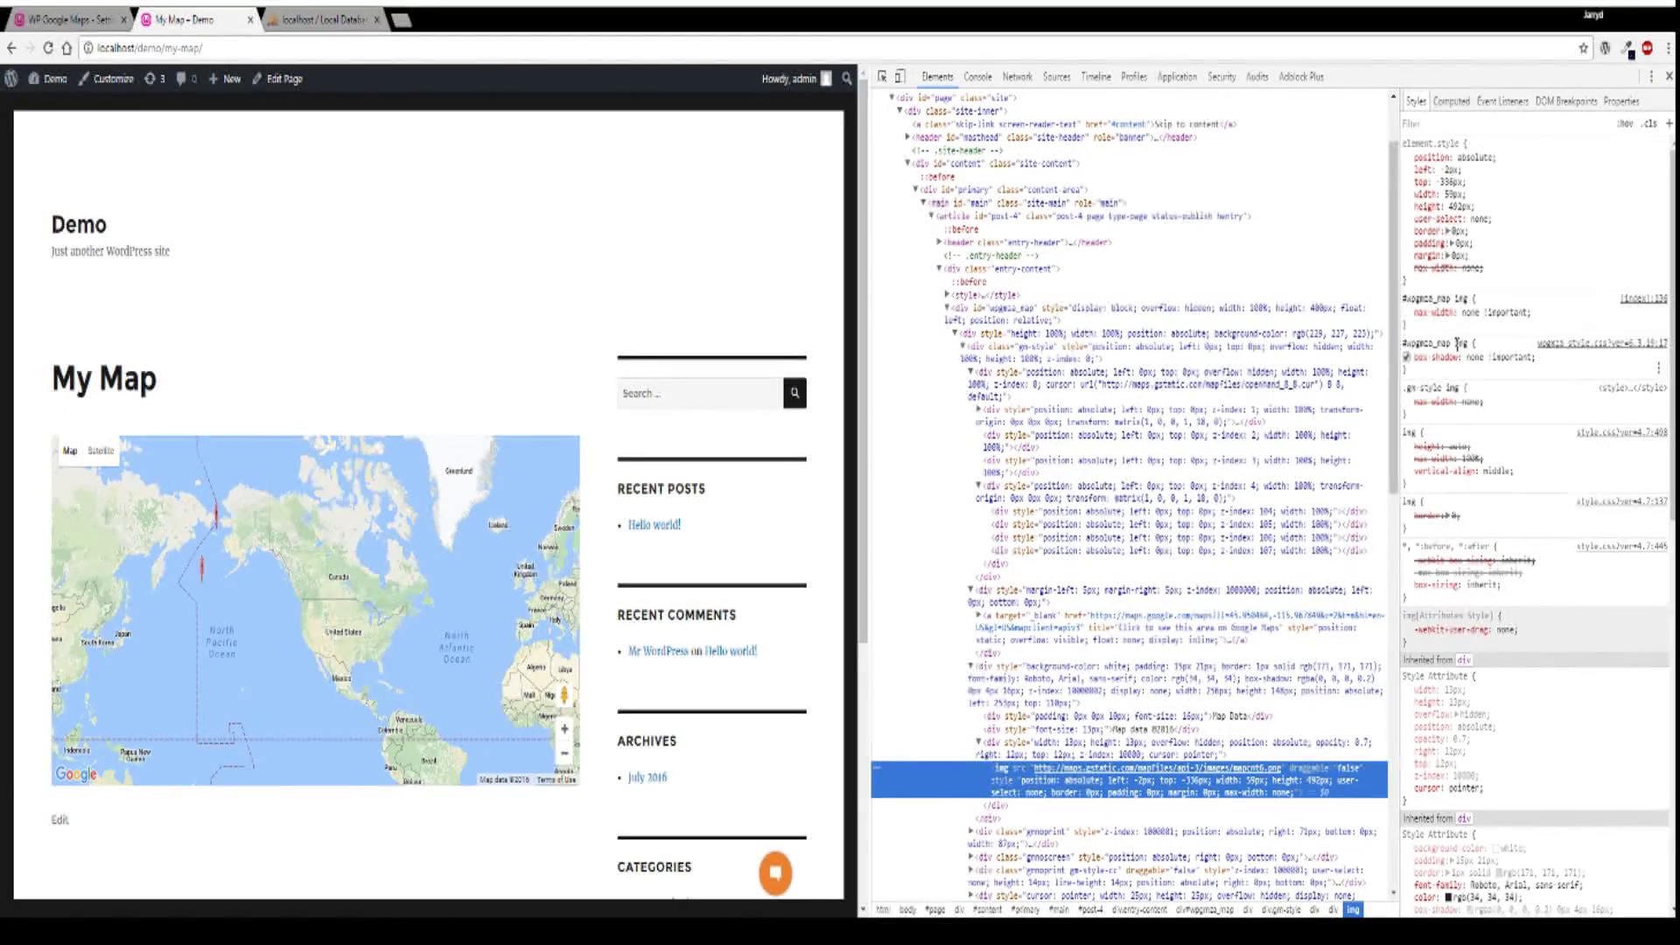
- Expand the map's z-index 1 layer through its z-index 100 branch and examine the first 256 px tile div
{"action": "scroll", "coordinate": [1121, 659], "scroll_direction": "down", "scroll_amount": 2}
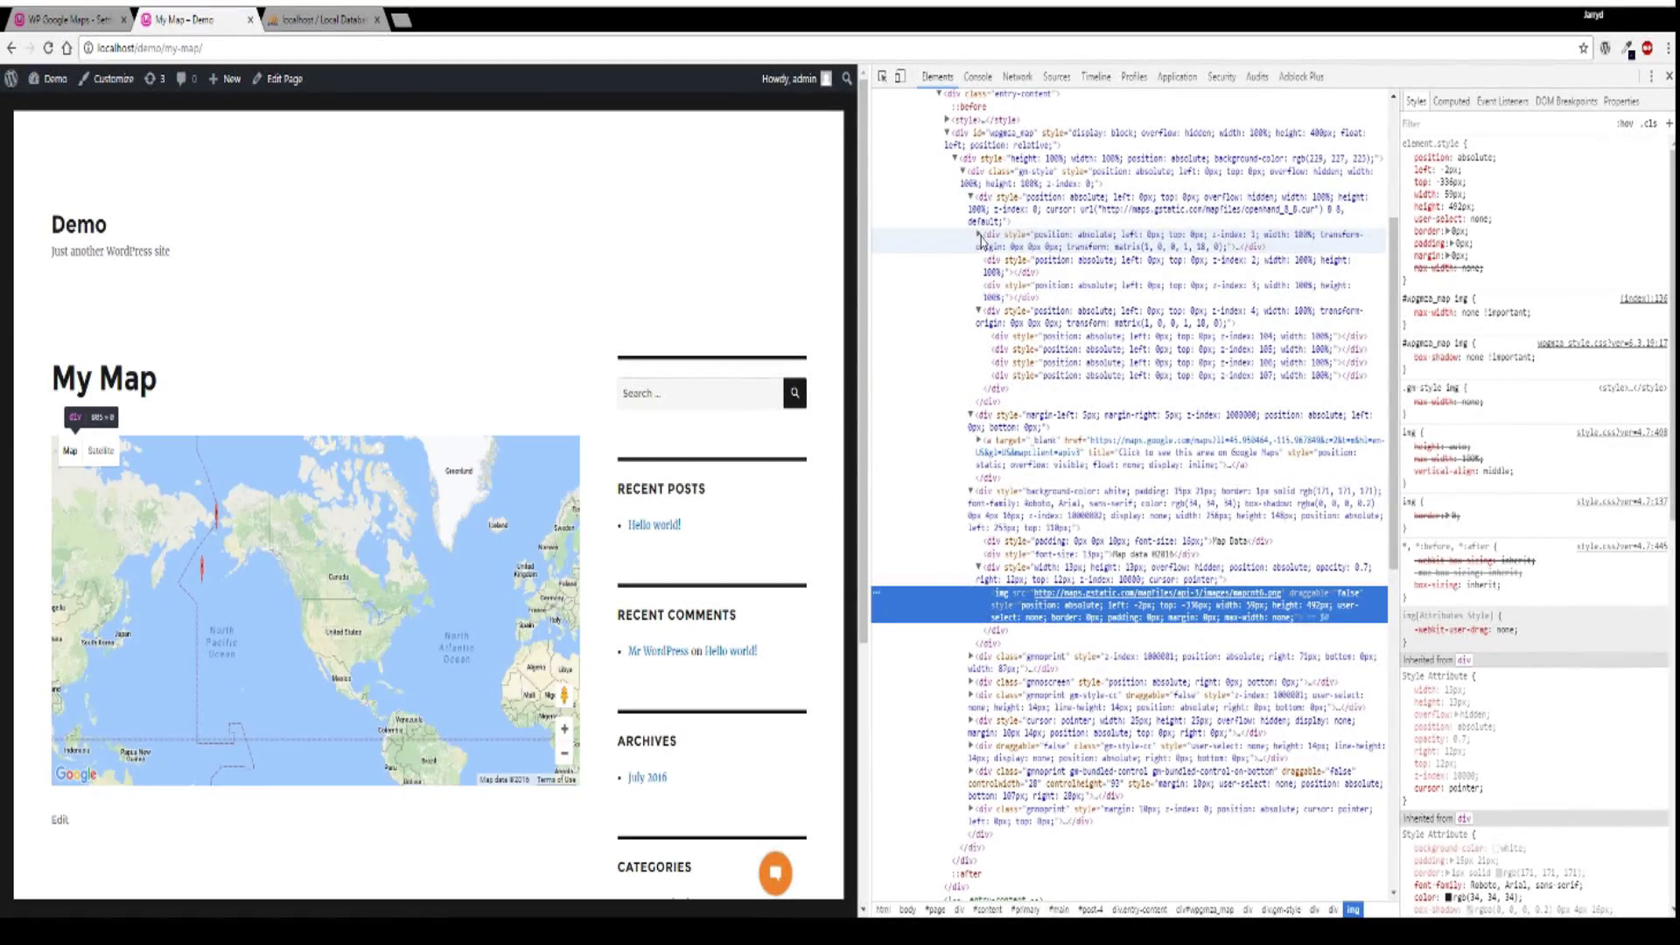
{"action": "left_click", "coordinate": [979, 235]}
{"action": "left_click", "coordinate": [987, 260]}
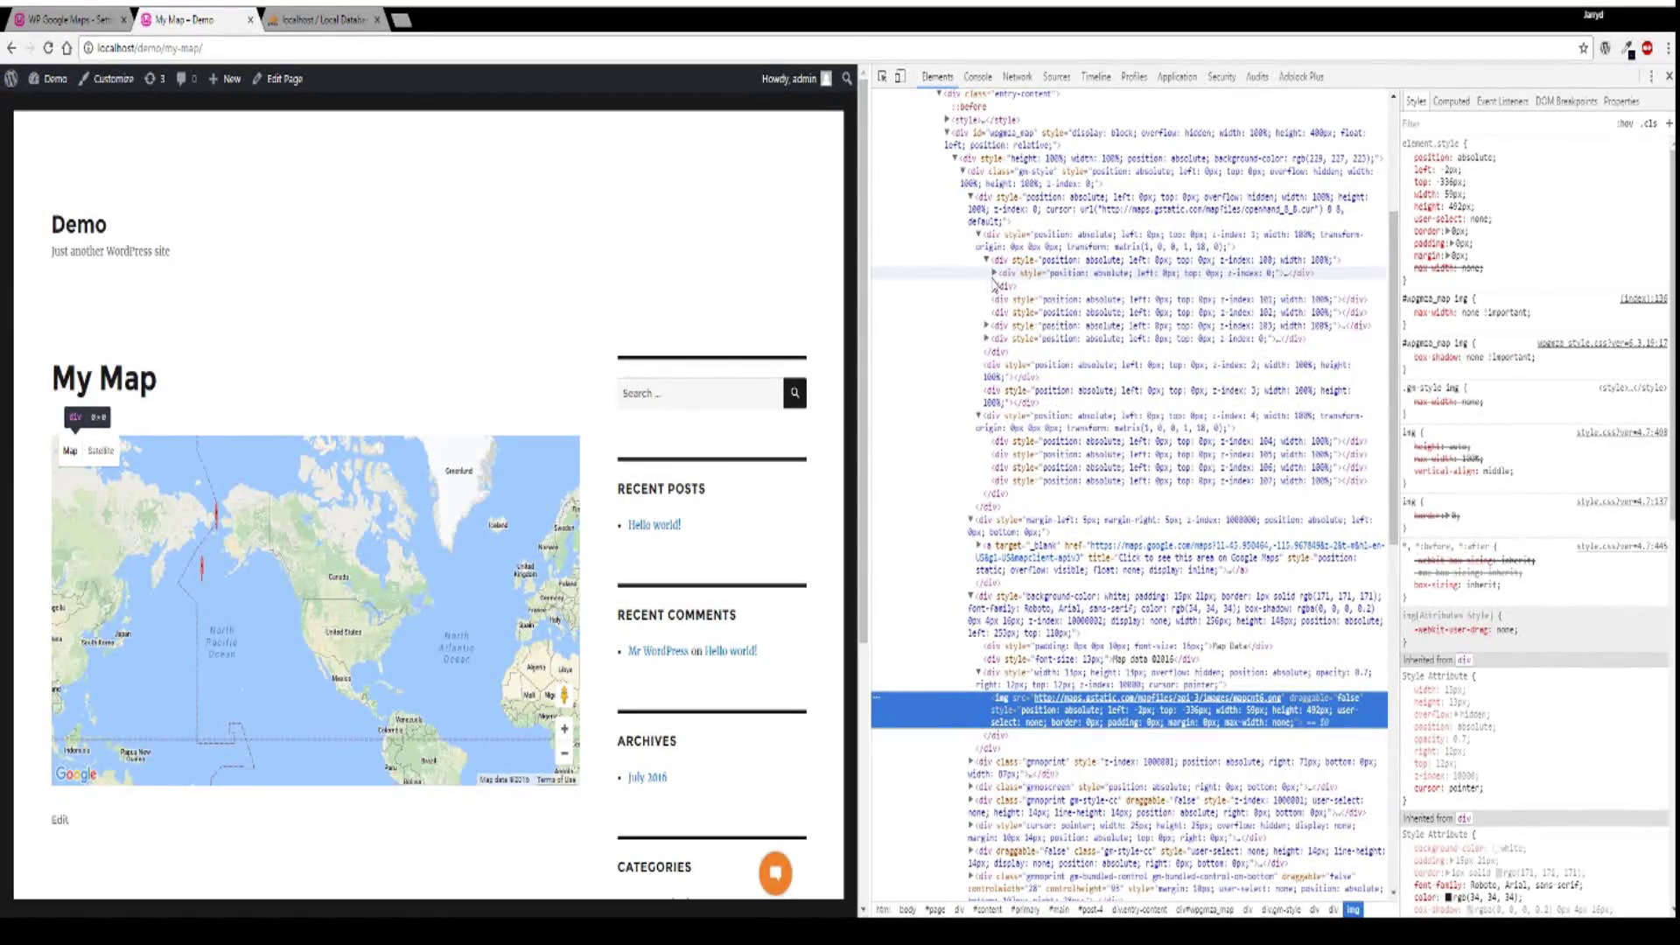
{"action": "left_click", "coordinate": [995, 273]}
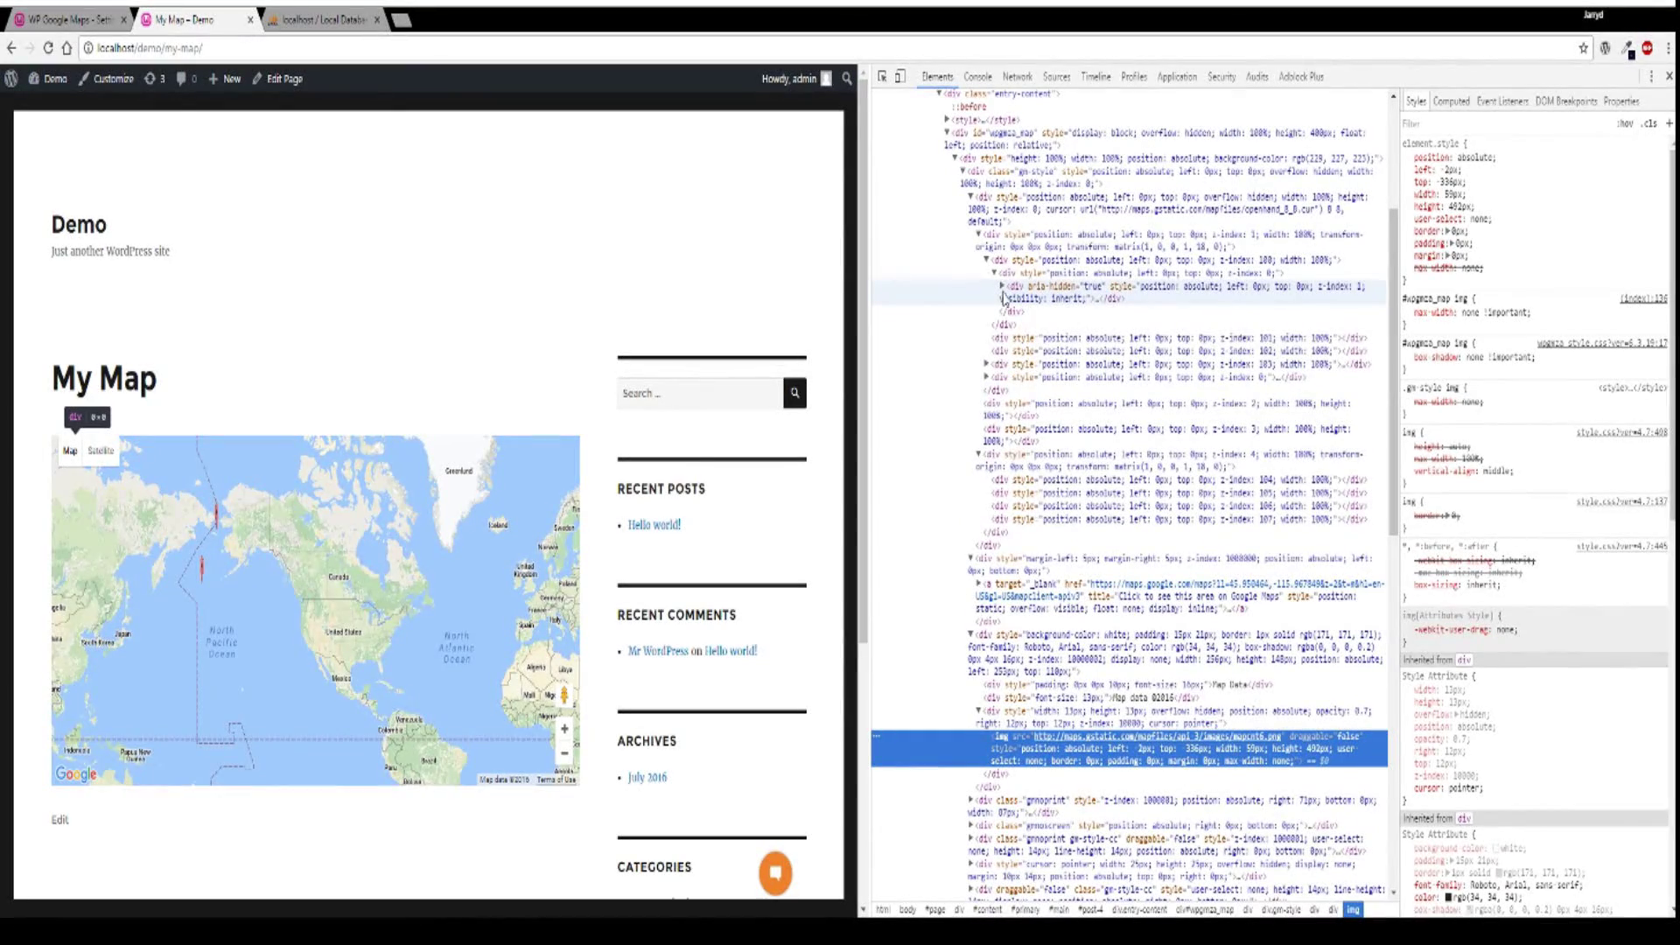
{"action": "left_click", "coordinate": [1003, 288]}
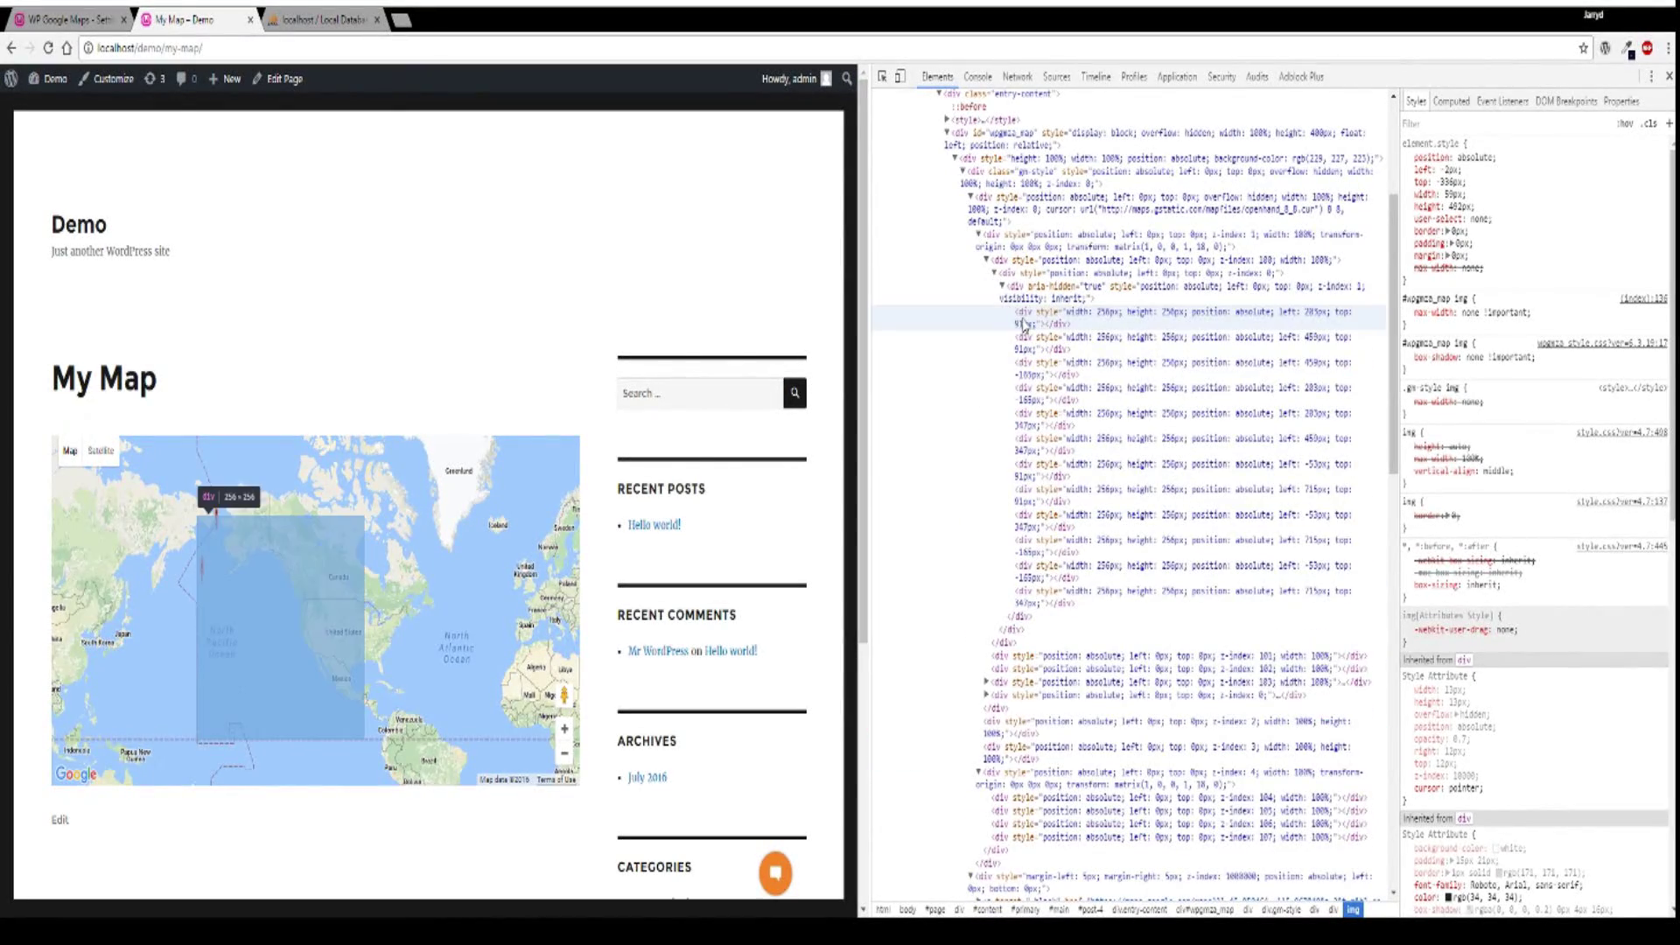
{"action": "left_click", "coordinate": [1024, 324]}
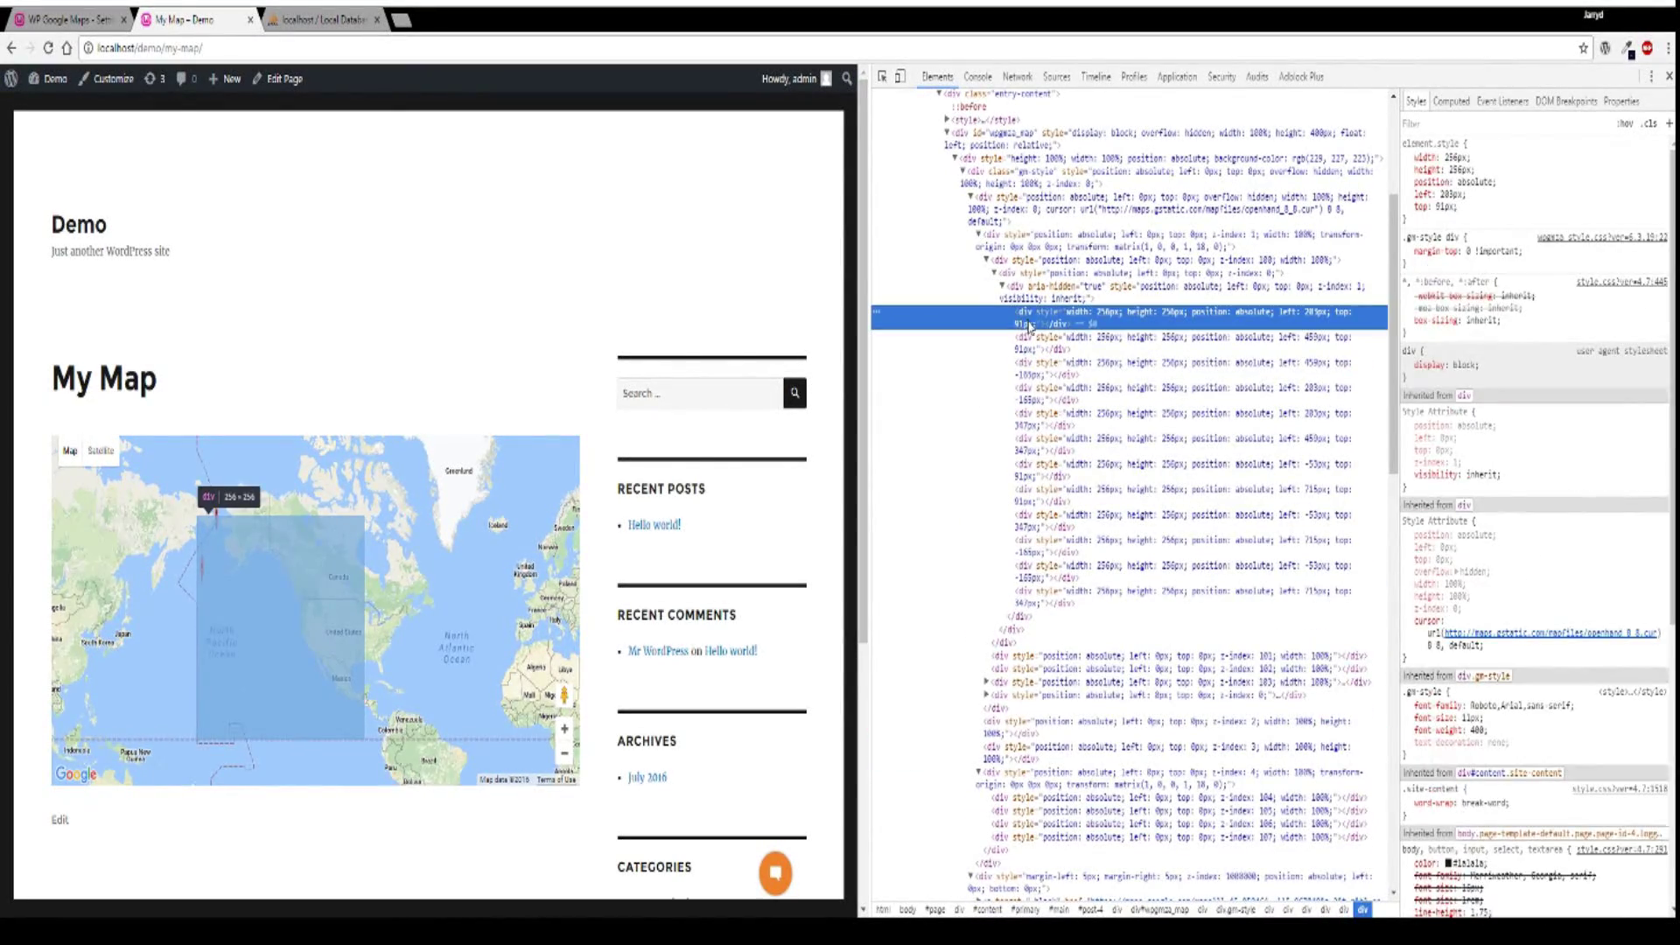
- Select the canvas element in the z-index 103 layer's first tile and toggle its max-width: 48px !important declaration off and on
{"action": "left_click", "coordinate": [988, 683]}
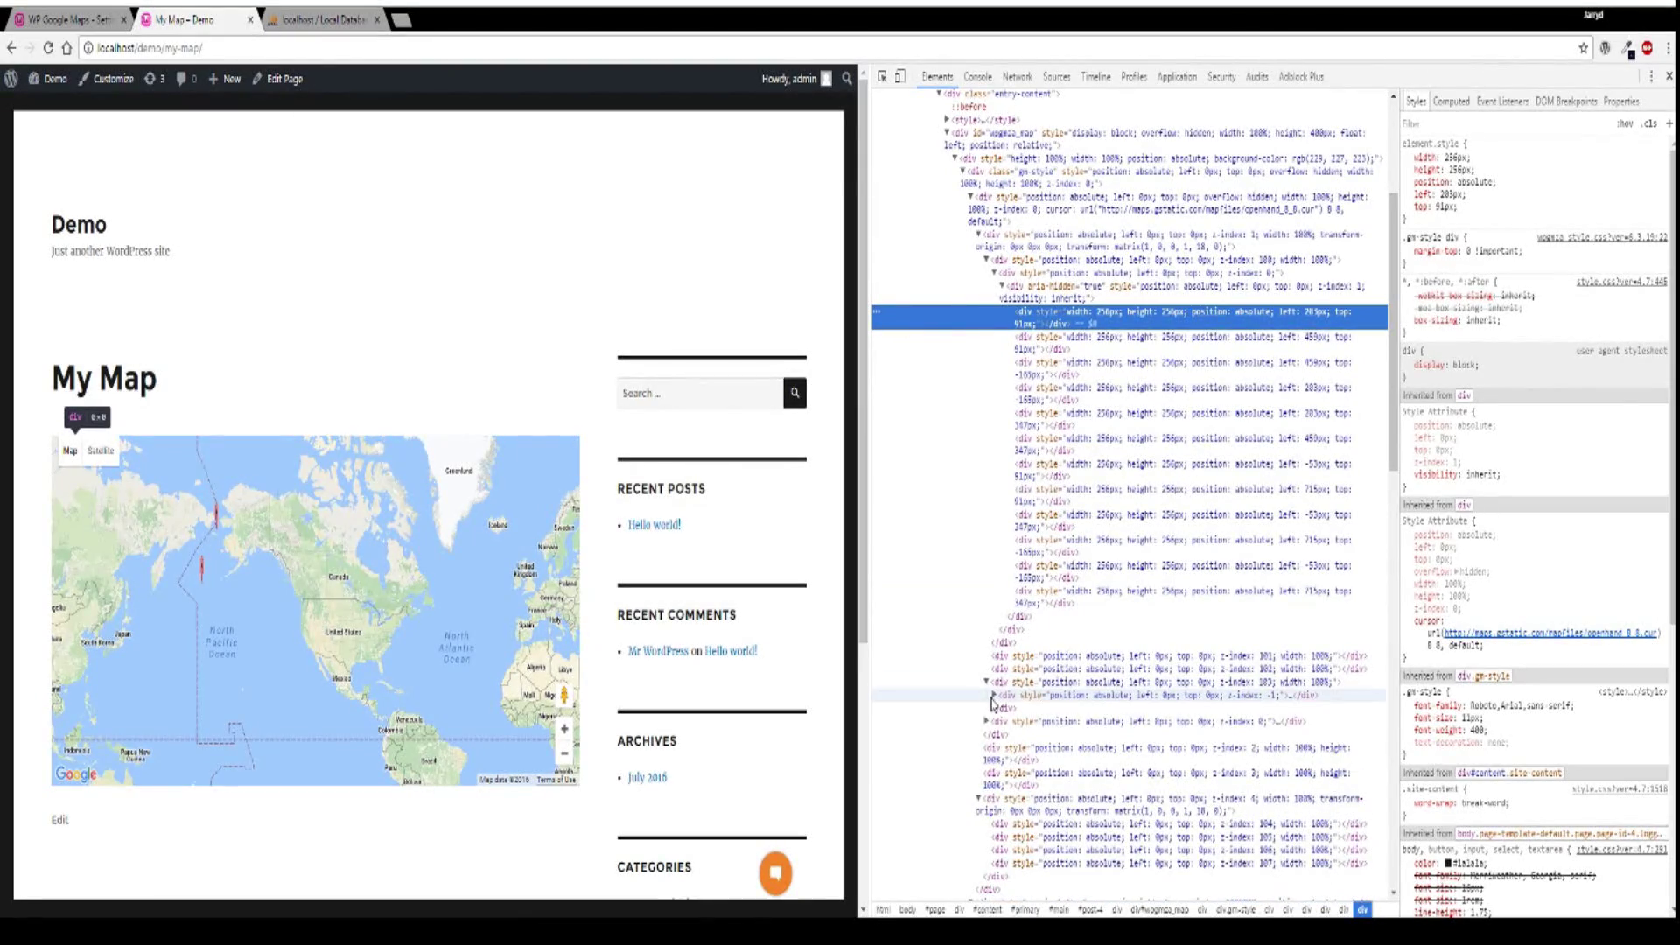
{"action": "left_click", "coordinate": [994, 696]}
{"action": "left_click", "coordinate": [1003, 708]}
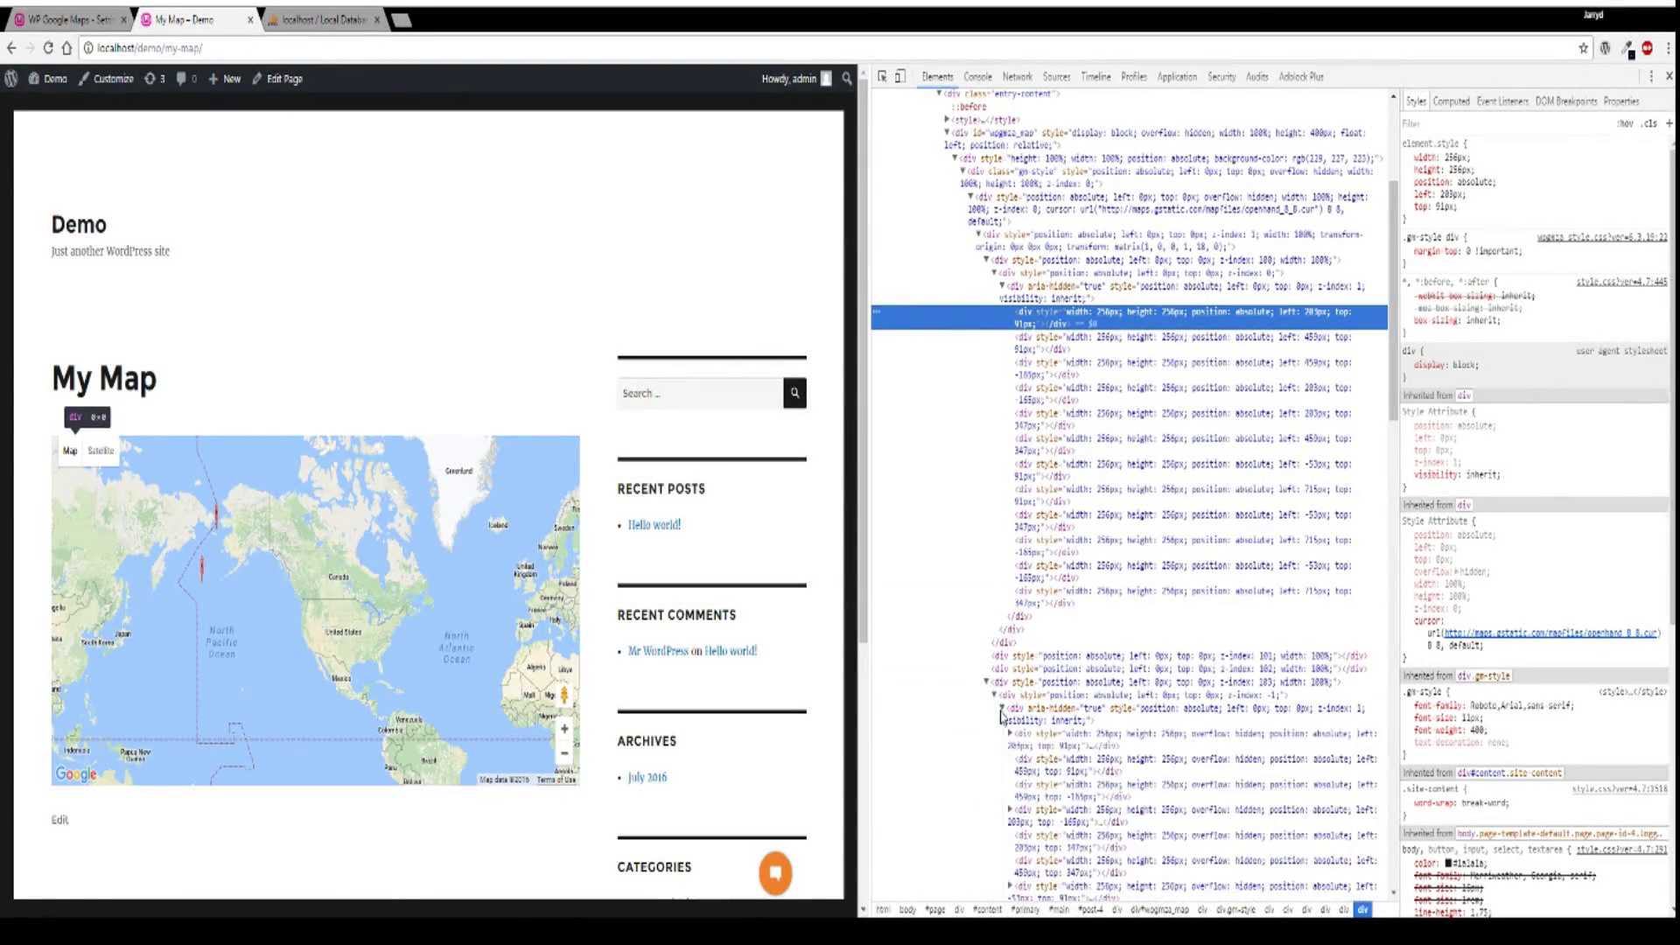
{"action": "left_click", "coordinate": [1010, 734]}
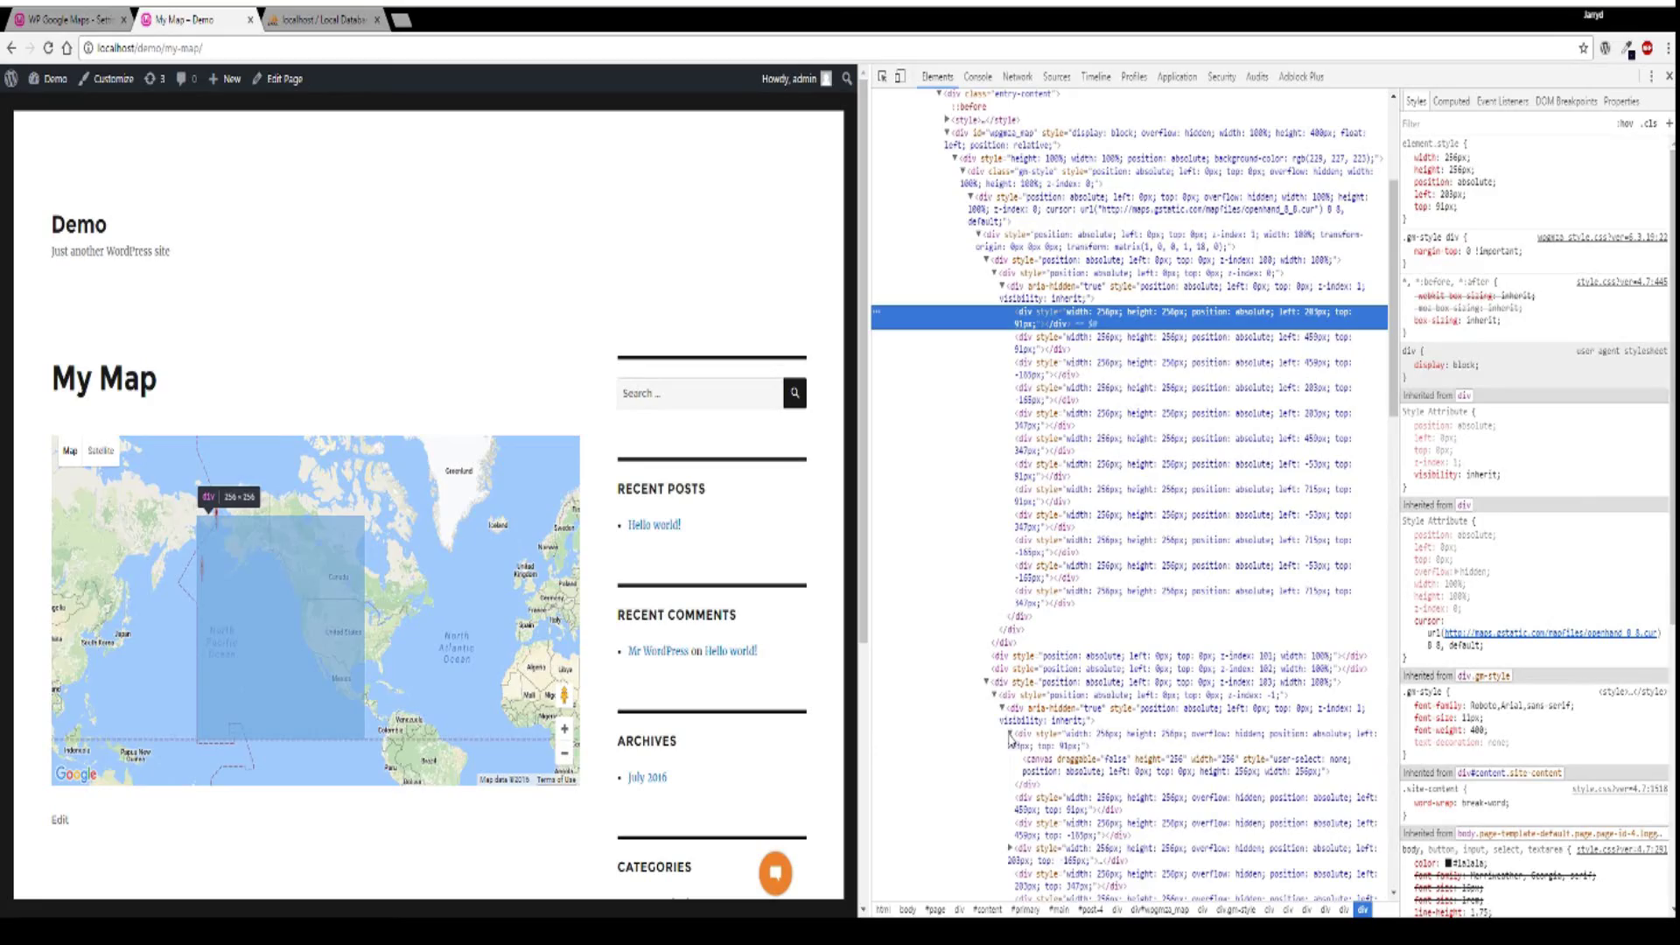
{"action": "left_click", "coordinate": [1039, 772]}
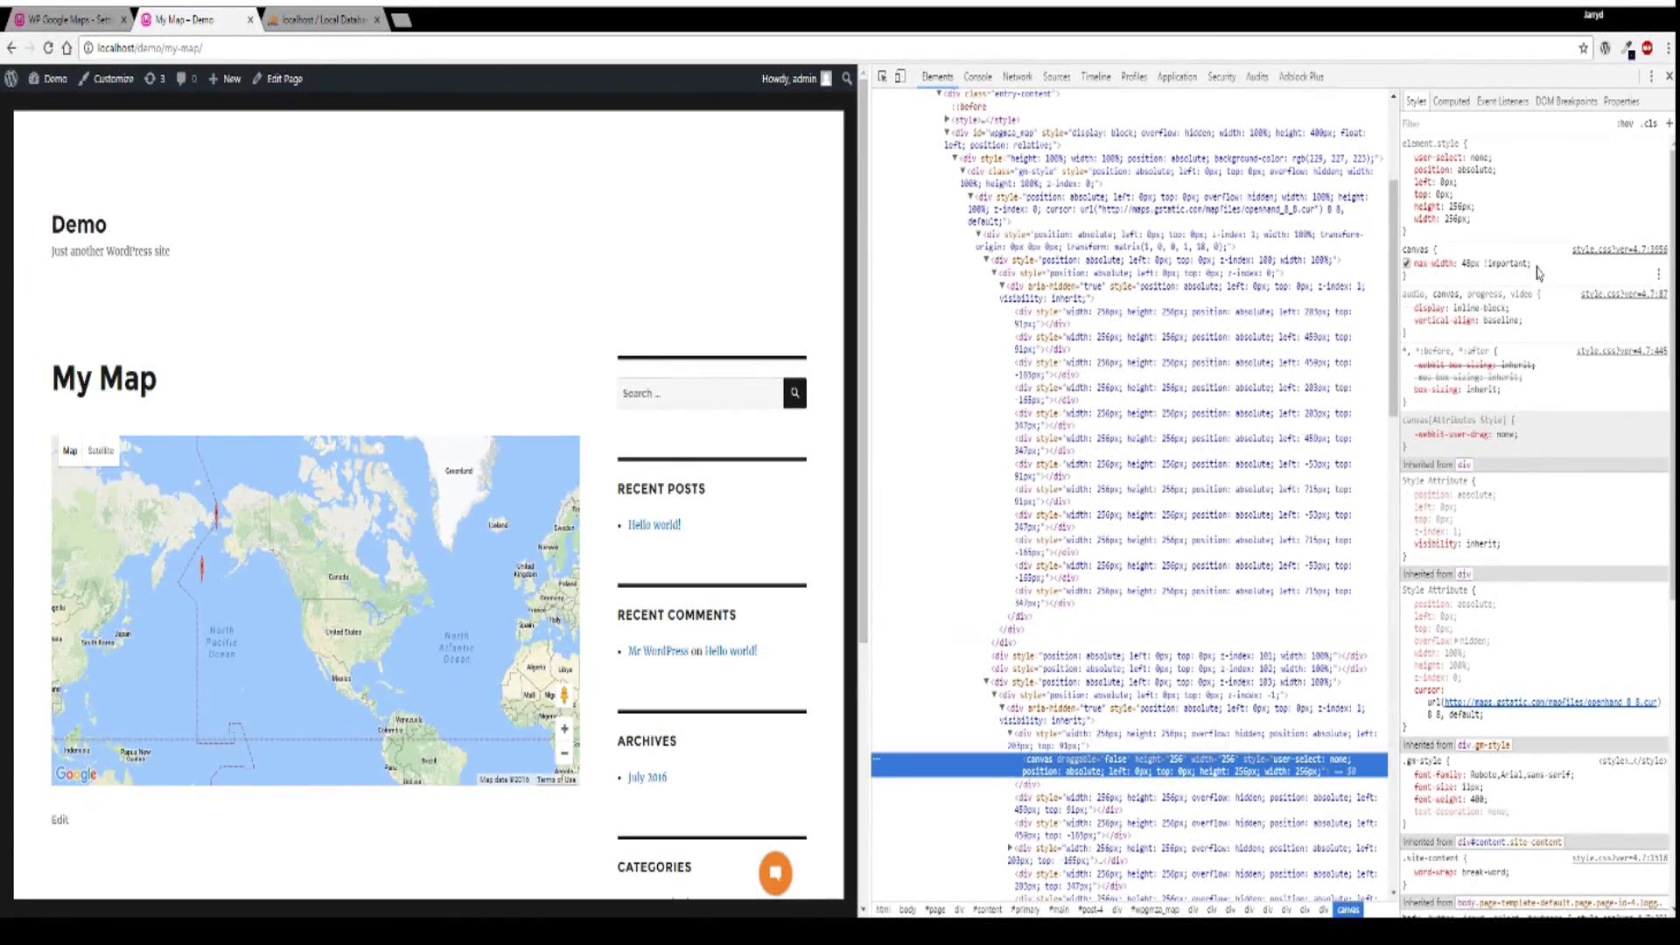
{"action": "left_click", "coordinate": [1407, 263]}
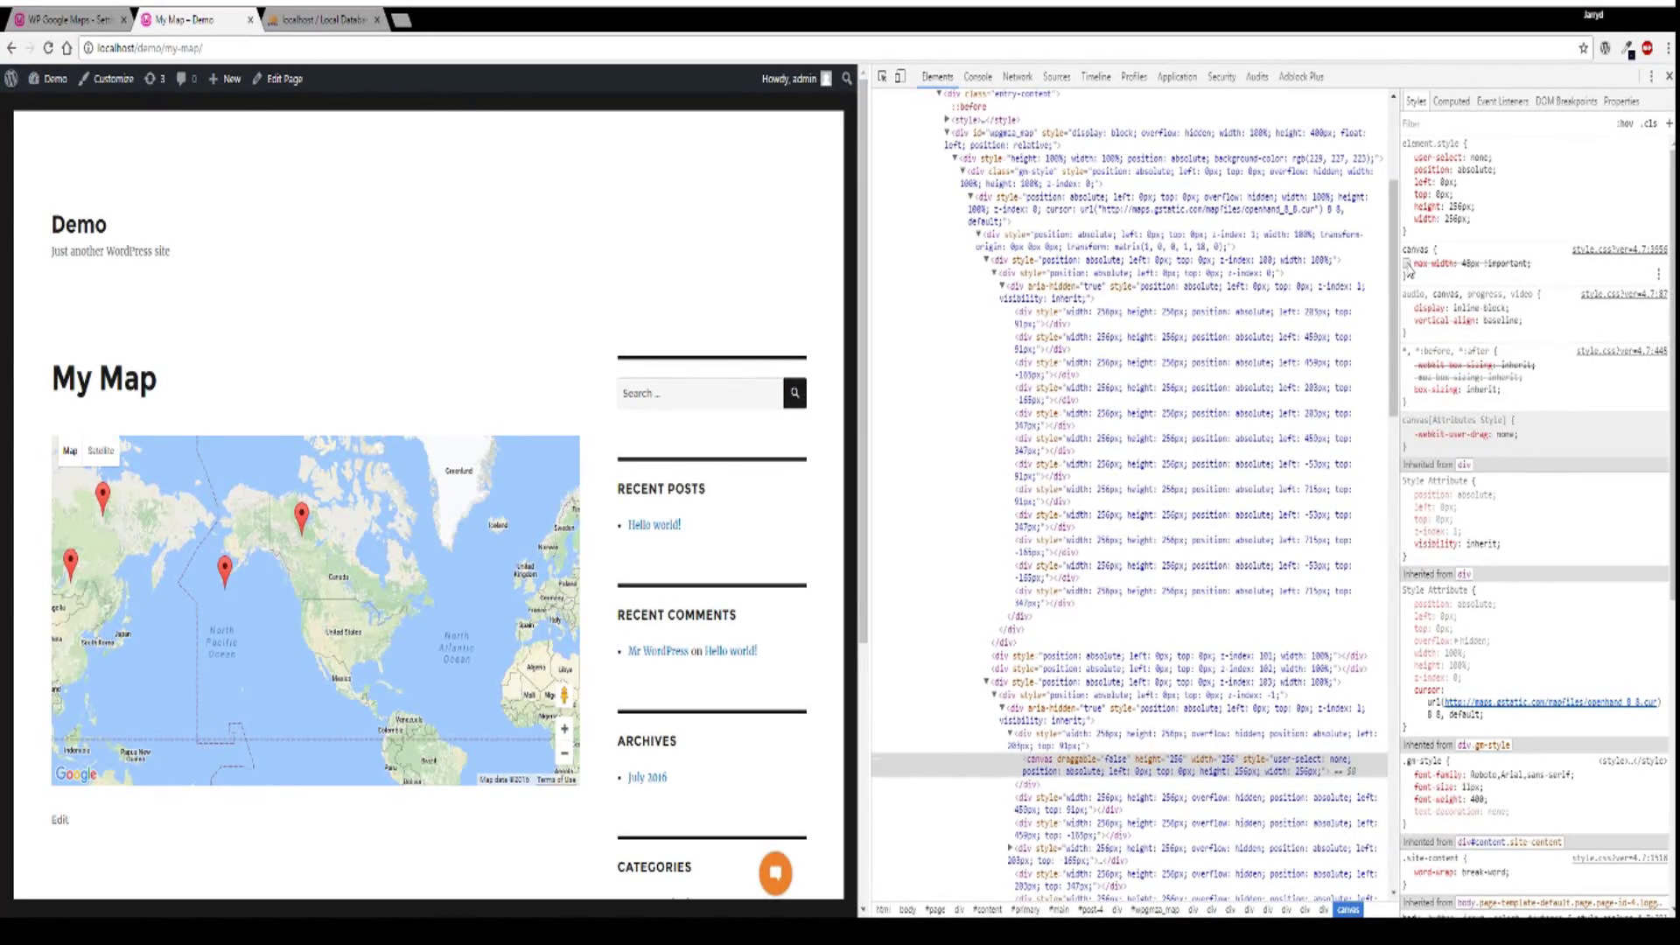
{"action": "left_click", "coordinate": [1407, 264]}
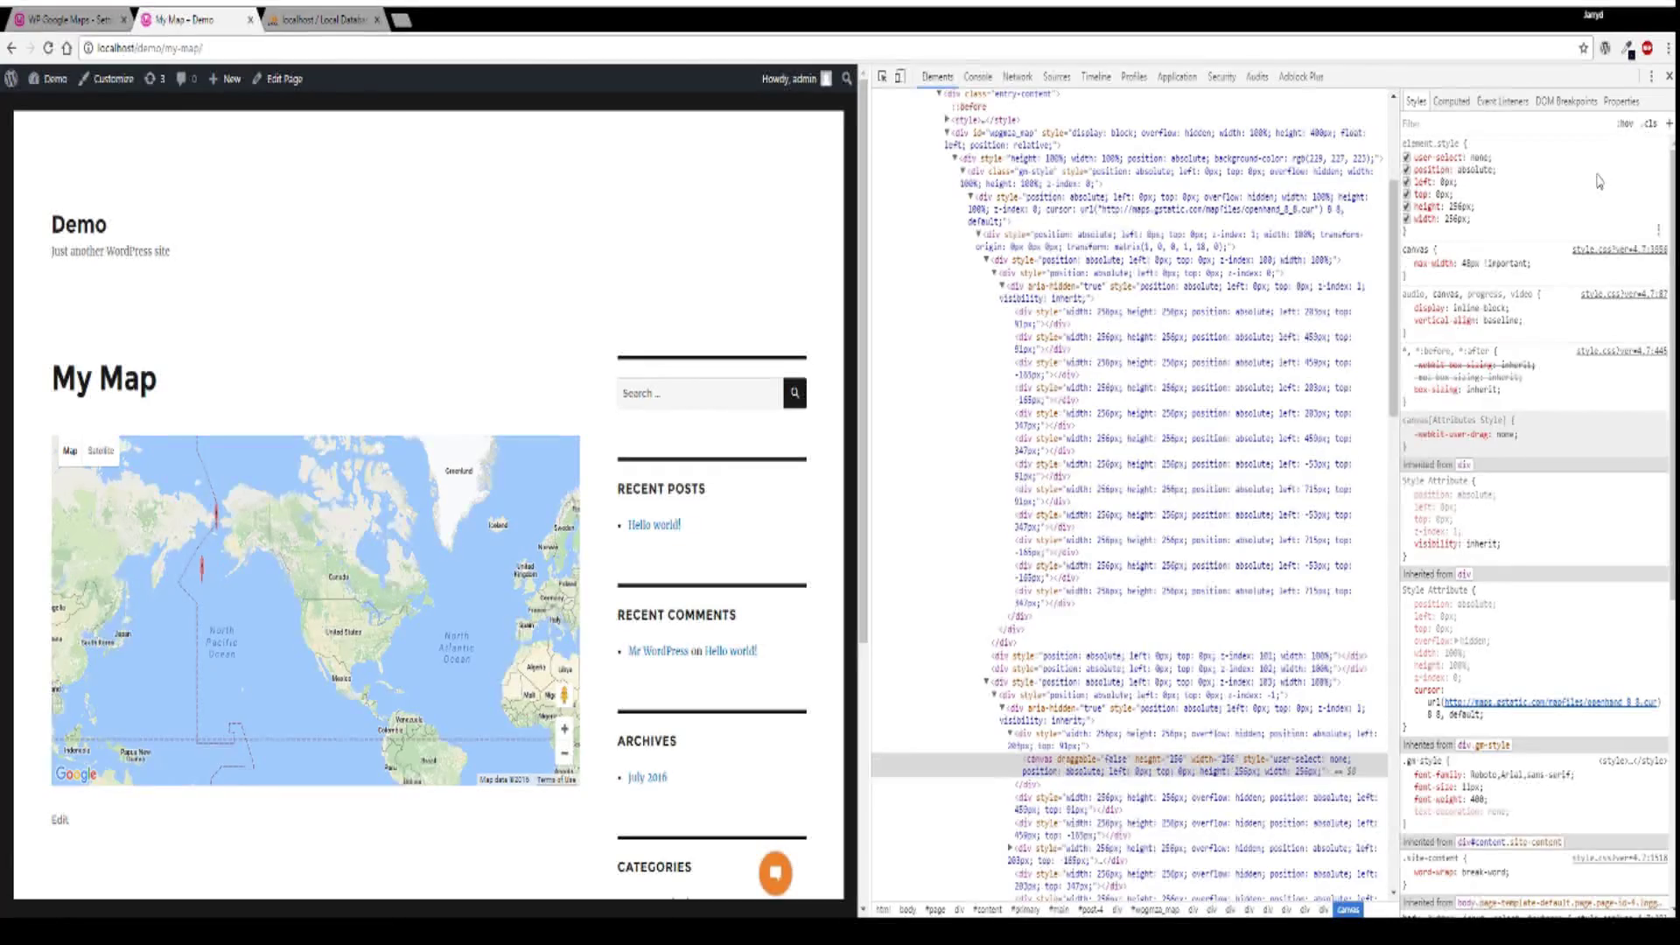
- Add a new style rule for #wpgmza_map canvas with max-width set to none !important
{"action": "left_click", "coordinate": [1669, 128]}
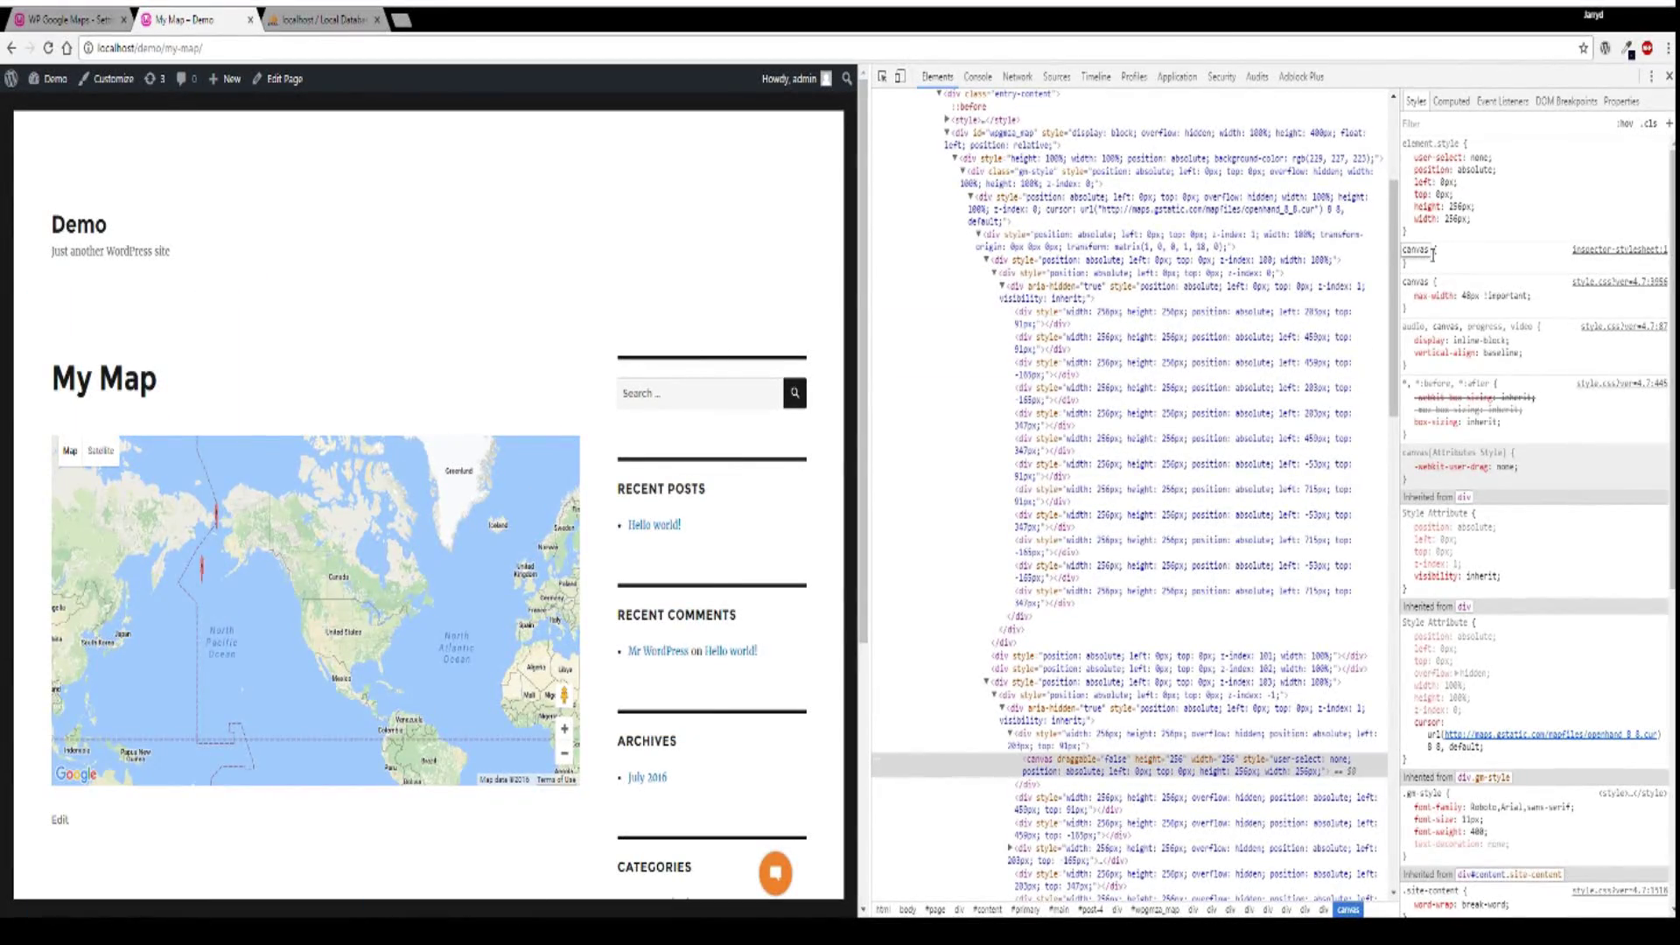
{"action": "type", "text": "#wpgmza_map"}
{"action": "key", "text": "Return"}
{"action": "left_click", "coordinate": [1450, 272]}
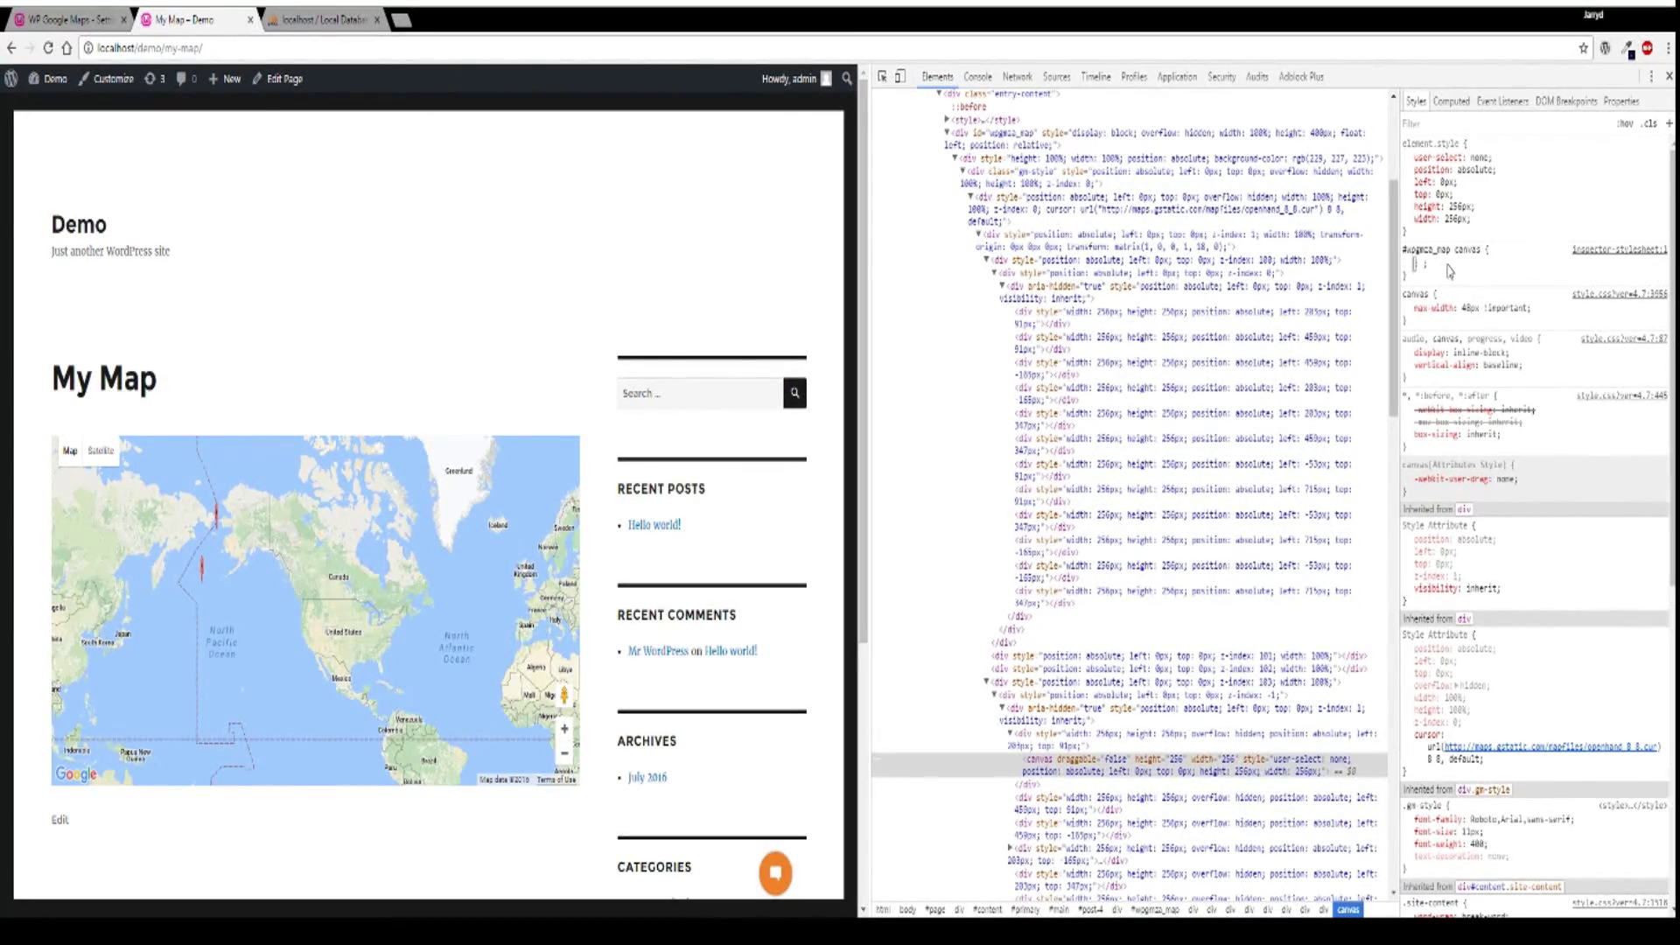
{"action": "type", "text": "max-width"}
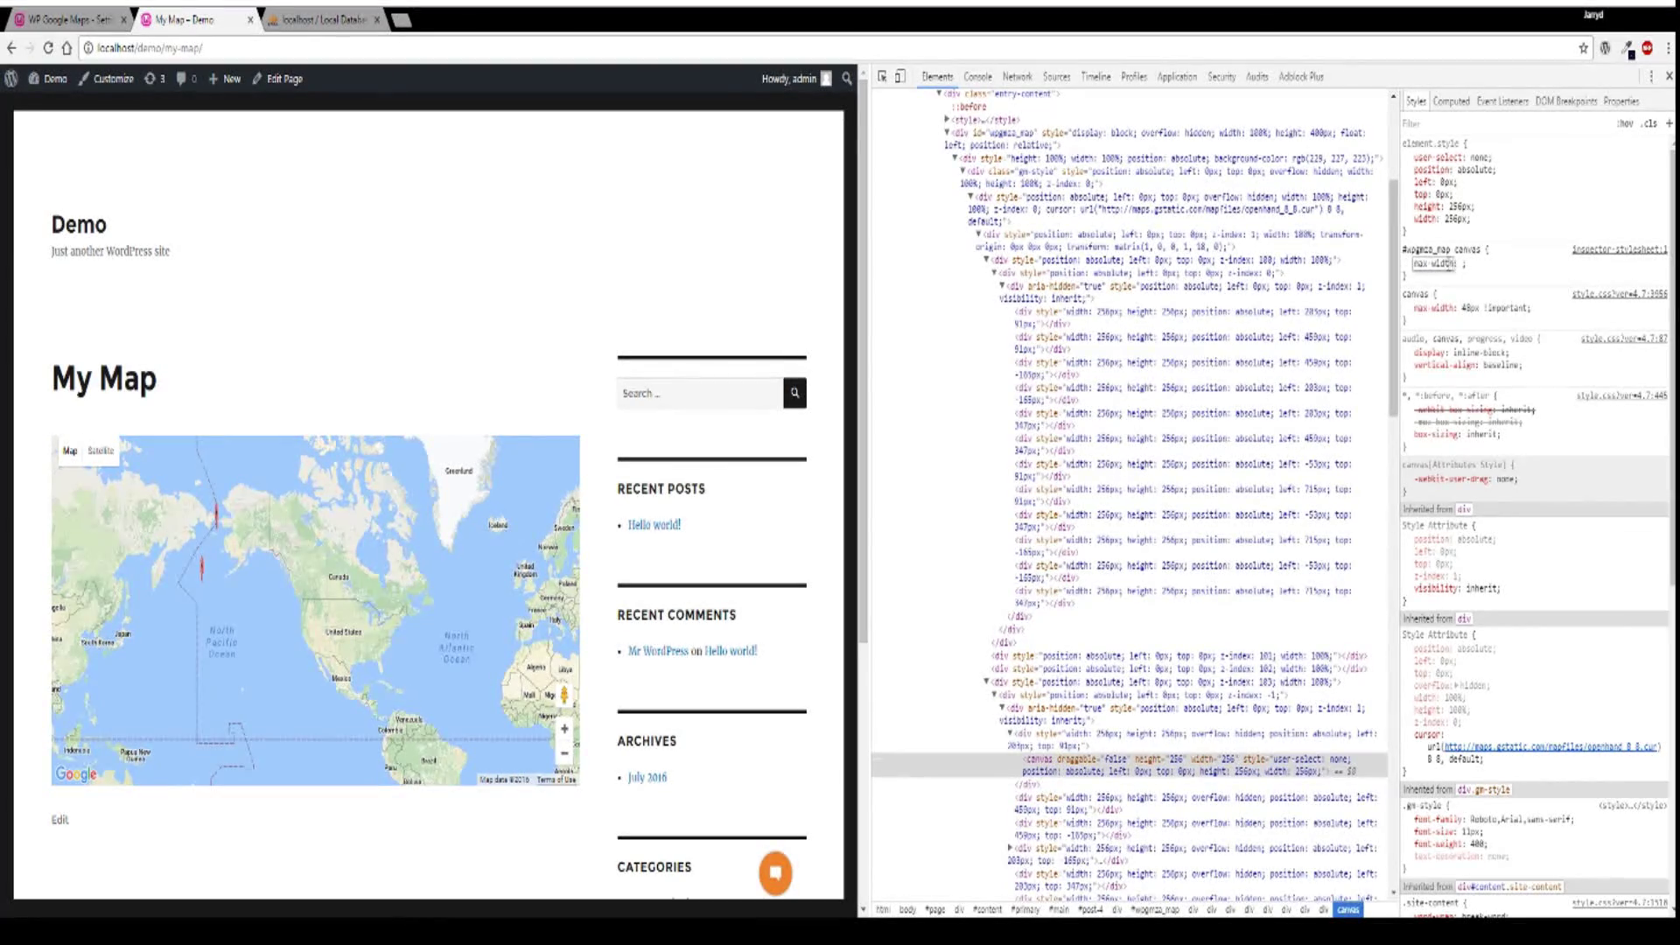
{"action": "key", "text": "Tab"}
{"action": "type", "text": "none !important"}
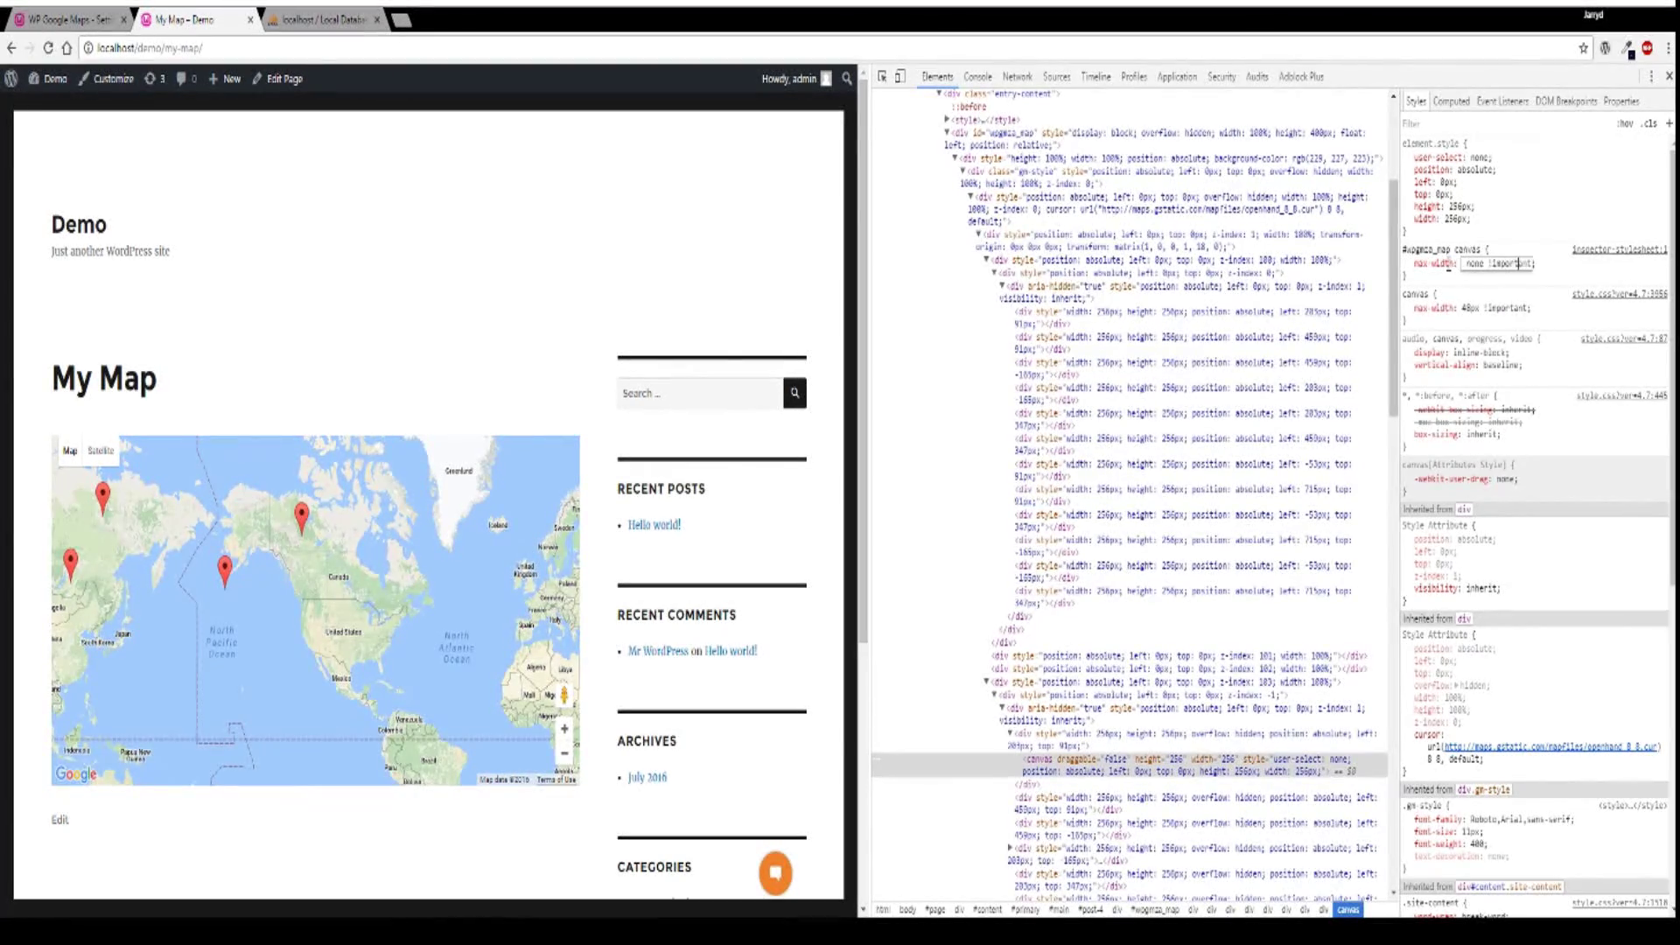
{"action": "key", "text": "Return"}
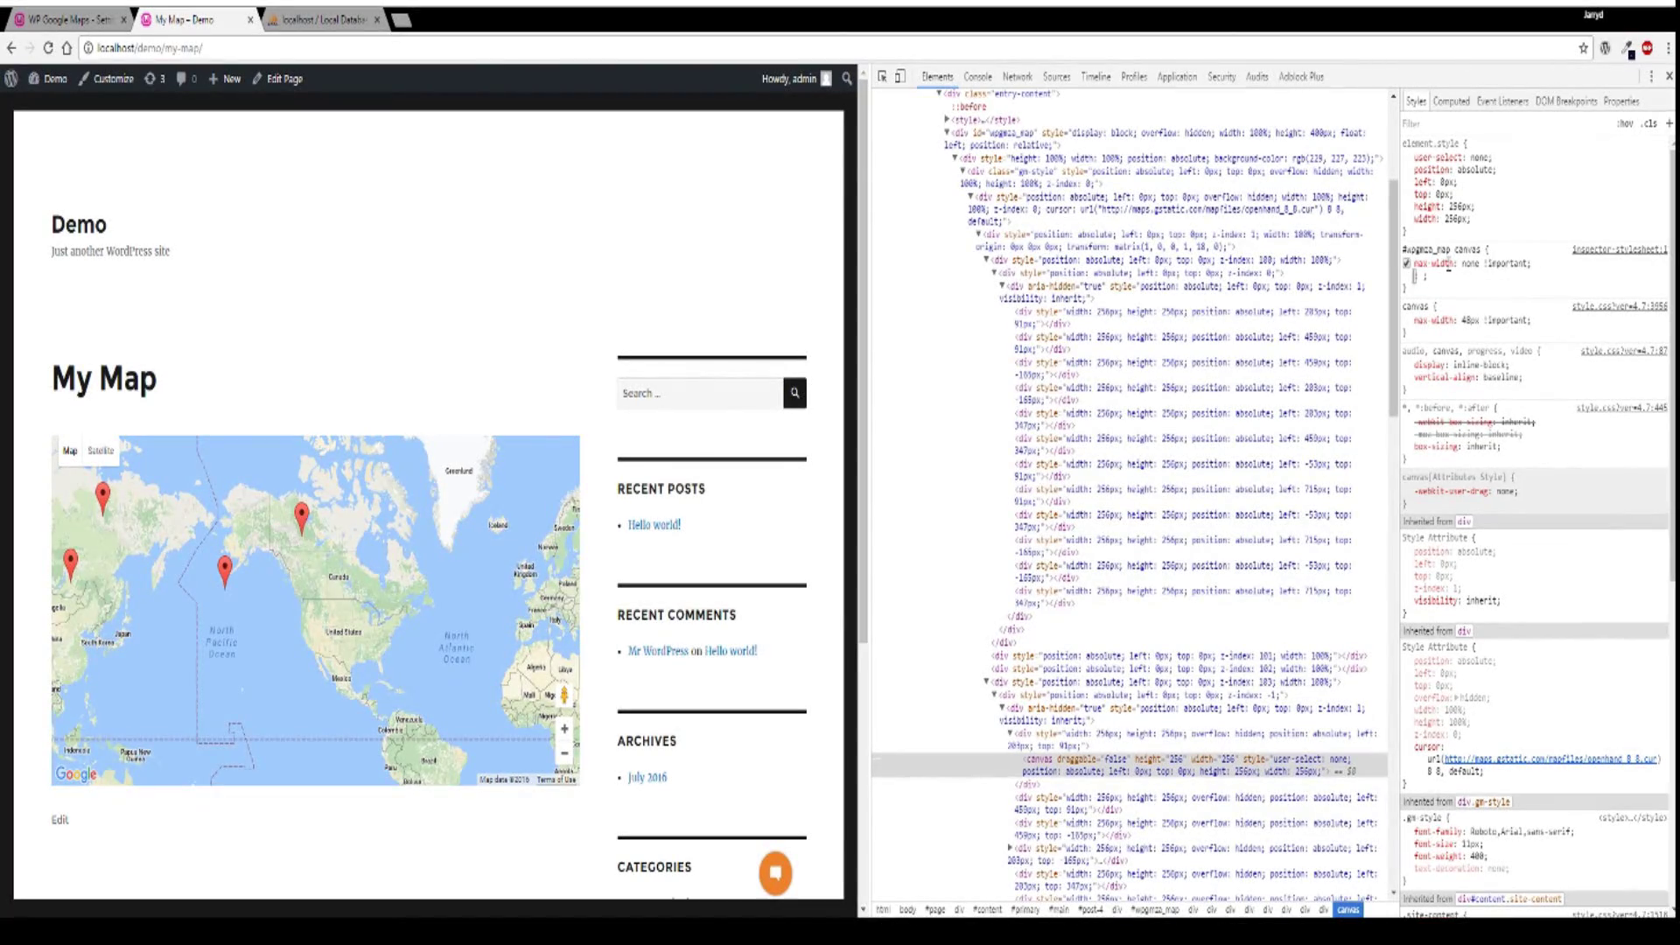
- Copy the complete #wpgmza_map canvas rule from the inspected styles
{"action": "left_click", "coordinate": [1462, 289]}
{"action": "left_click_drag", "start_coordinate": [1415, 284], "coordinate": [1404, 259]}
{"action": "key", "text": "ctrl+c"}
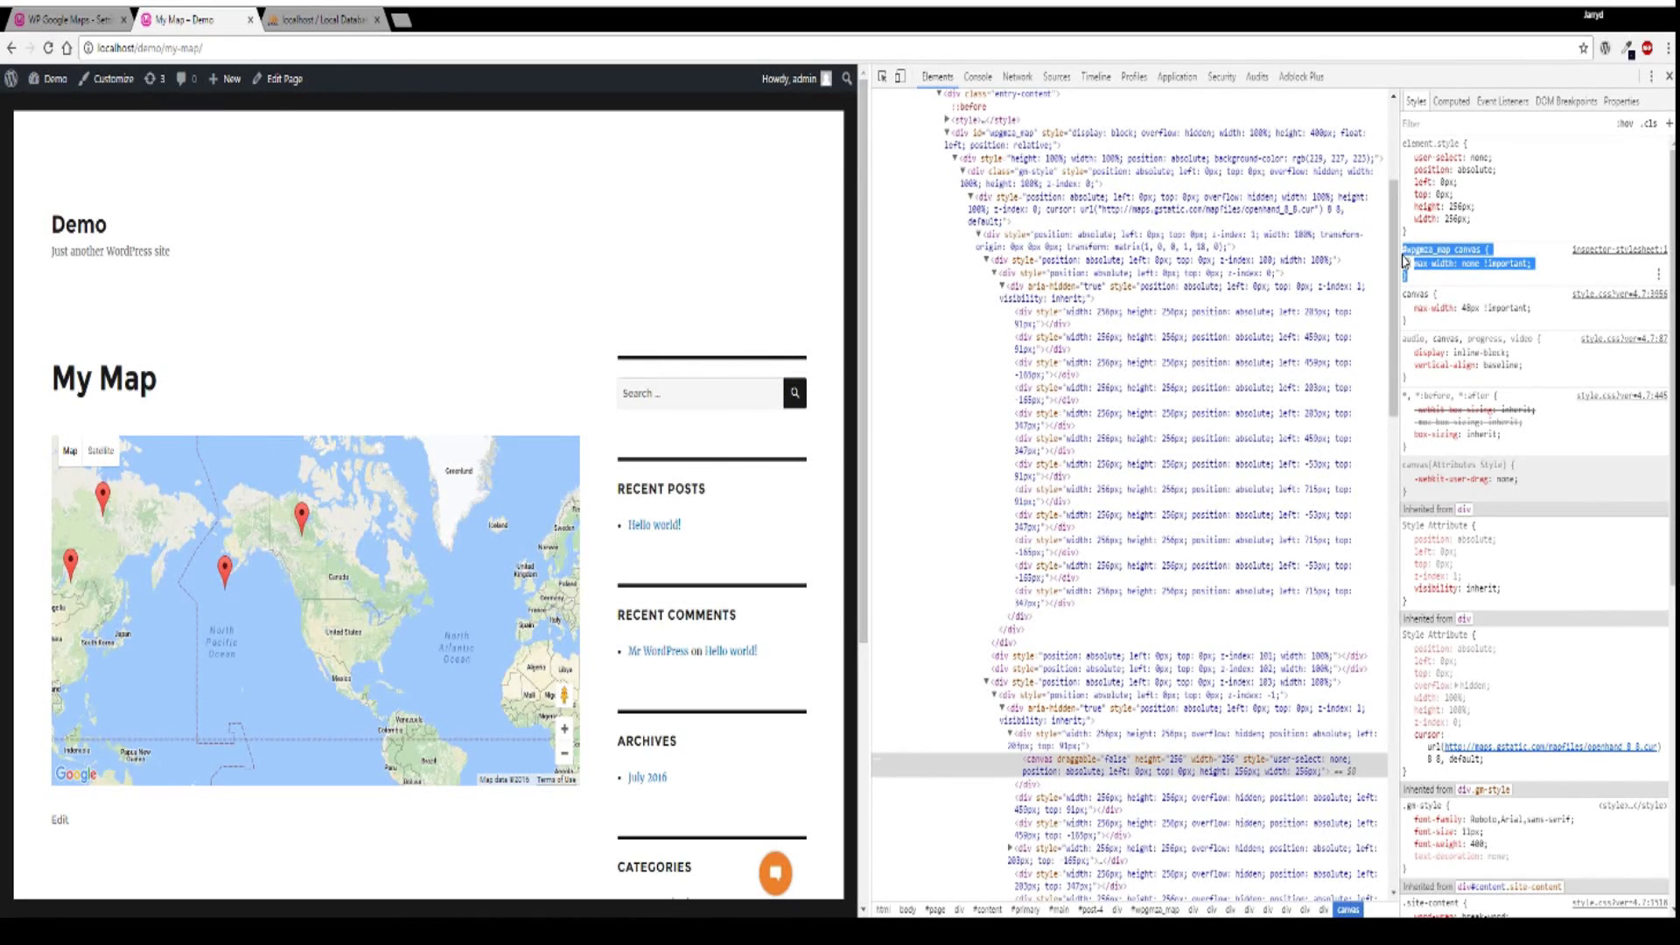
- Paste the copied canvas rule into the Custom CSS of the WP Google Maps advanced settings and save the settings
{"action": "left_click", "coordinate": [66, 12]}
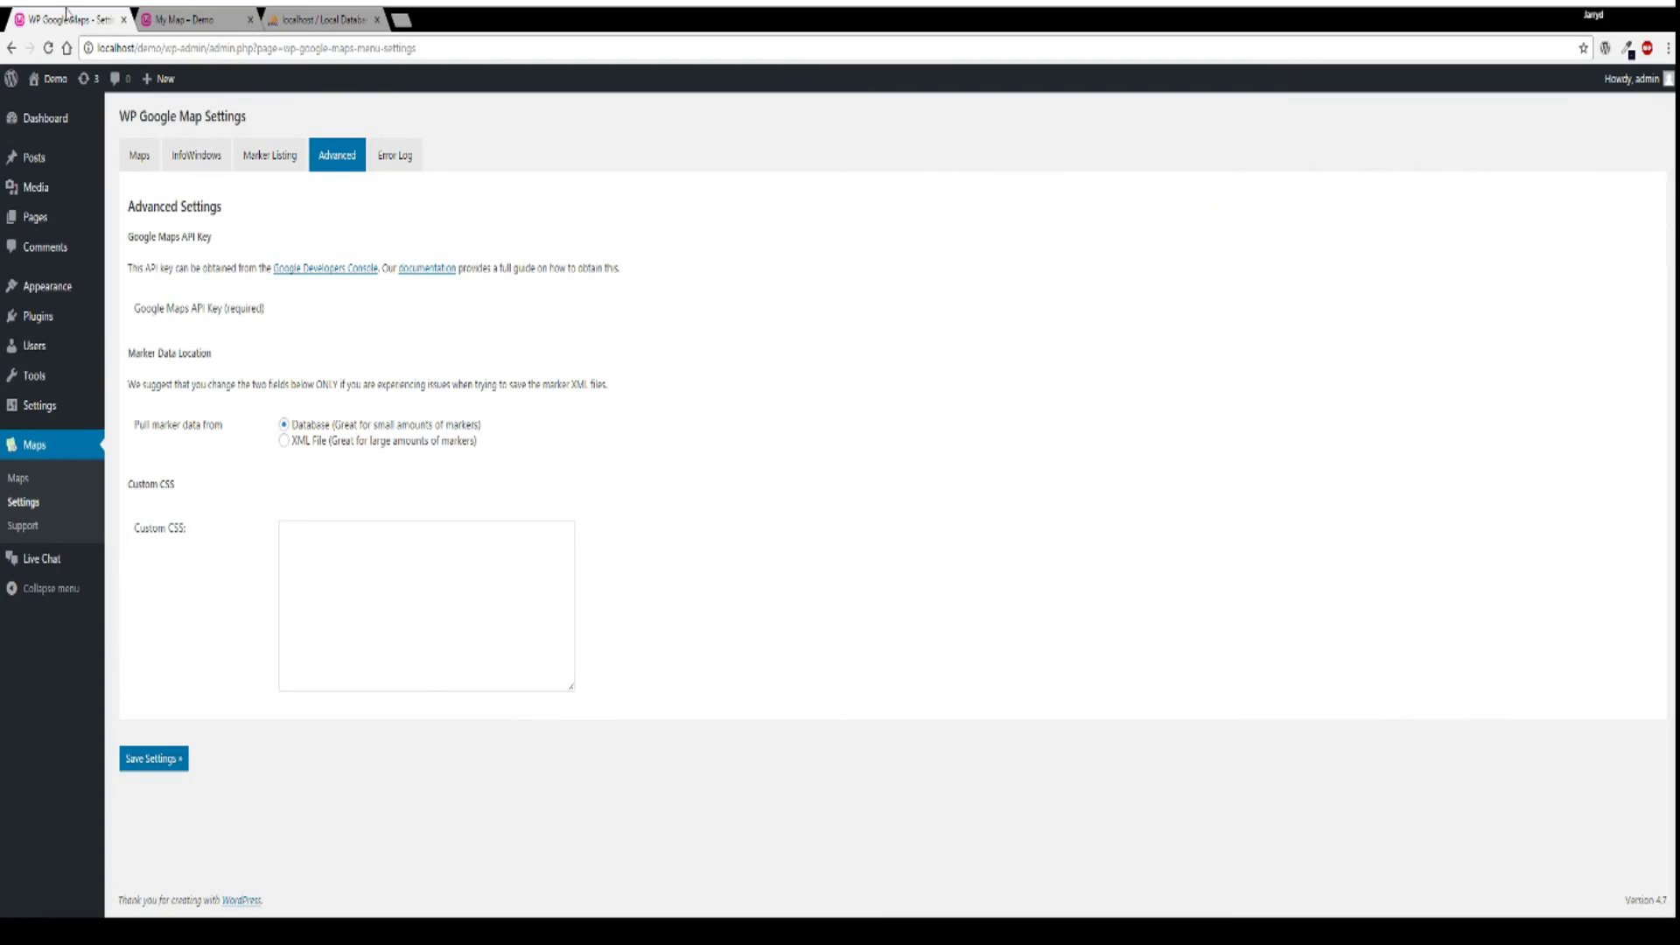
{"action": "left_click", "coordinate": [321, 564]}
{"action": "key", "text": "ctrl+v"}
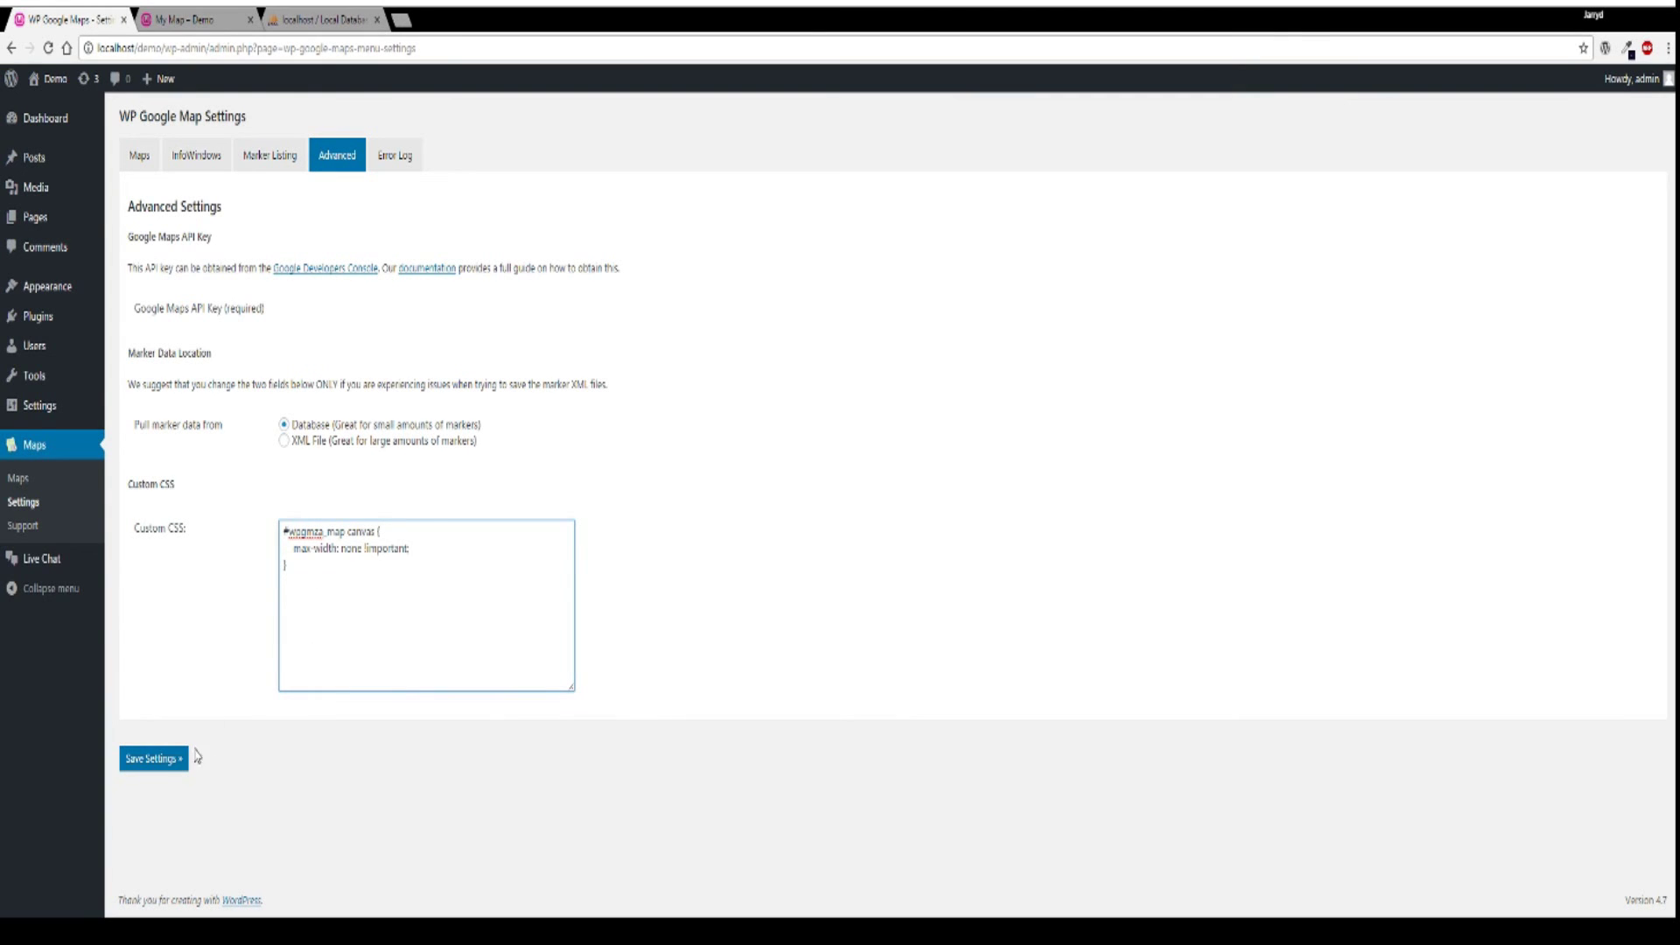
{"action": "left_click", "coordinate": [166, 761]}
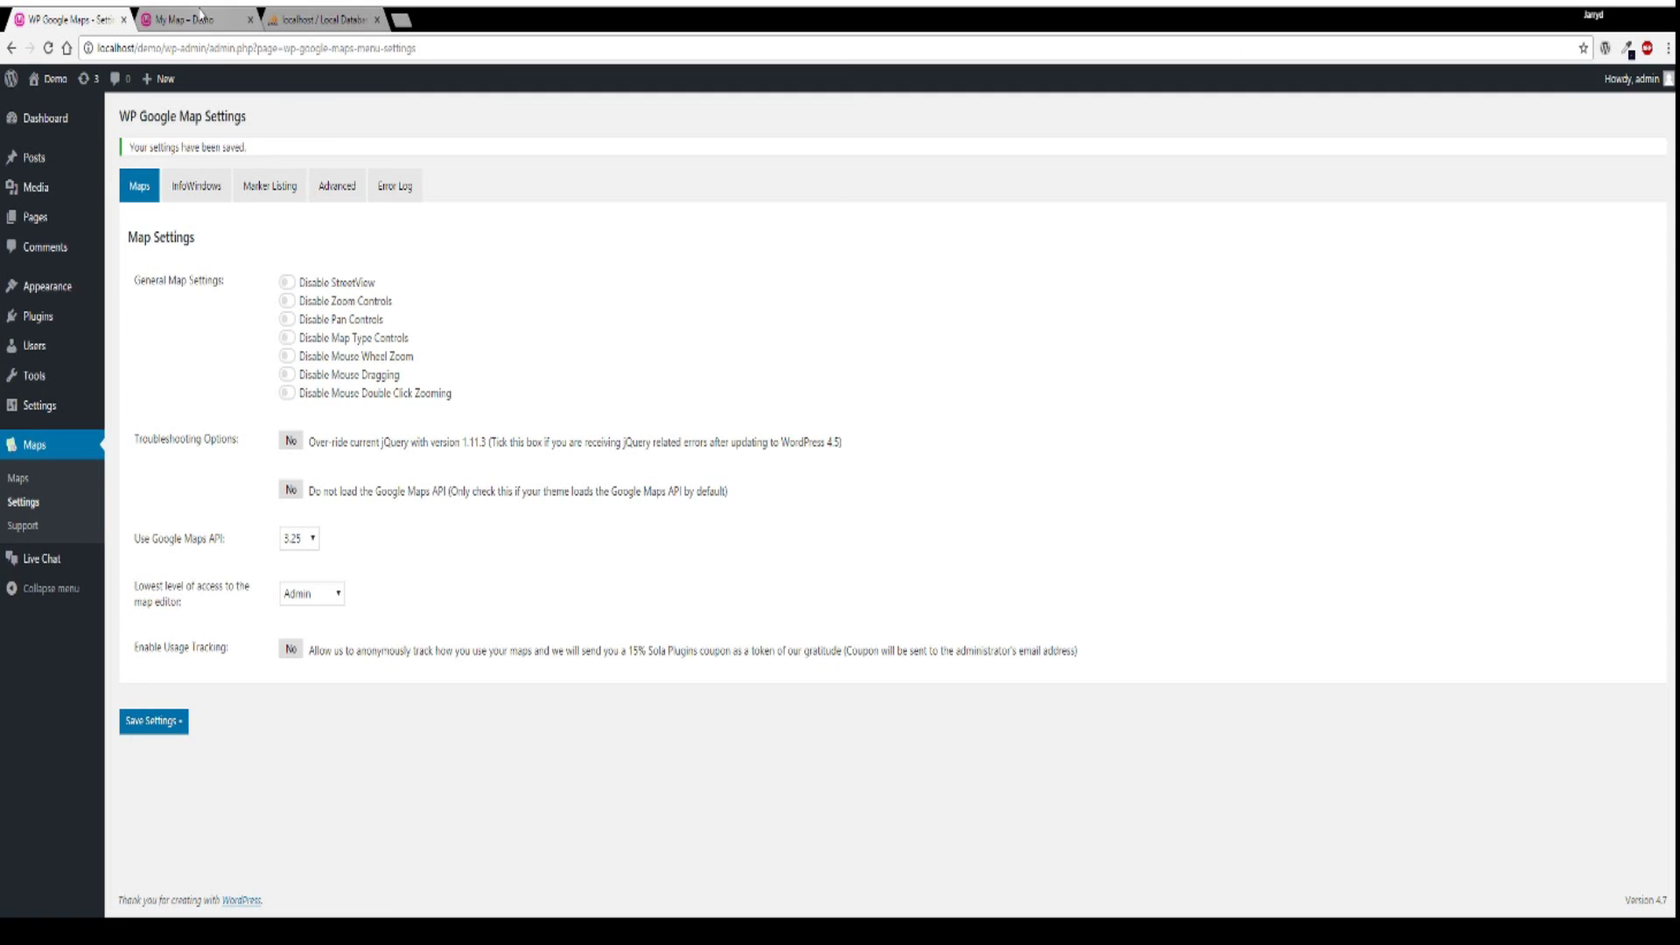
- View the My Map page, return to the advanced settings and copy the complete #wpgmza_map canvas rule from Custom CSS
{"action": "left_click", "coordinate": [188, 19]}
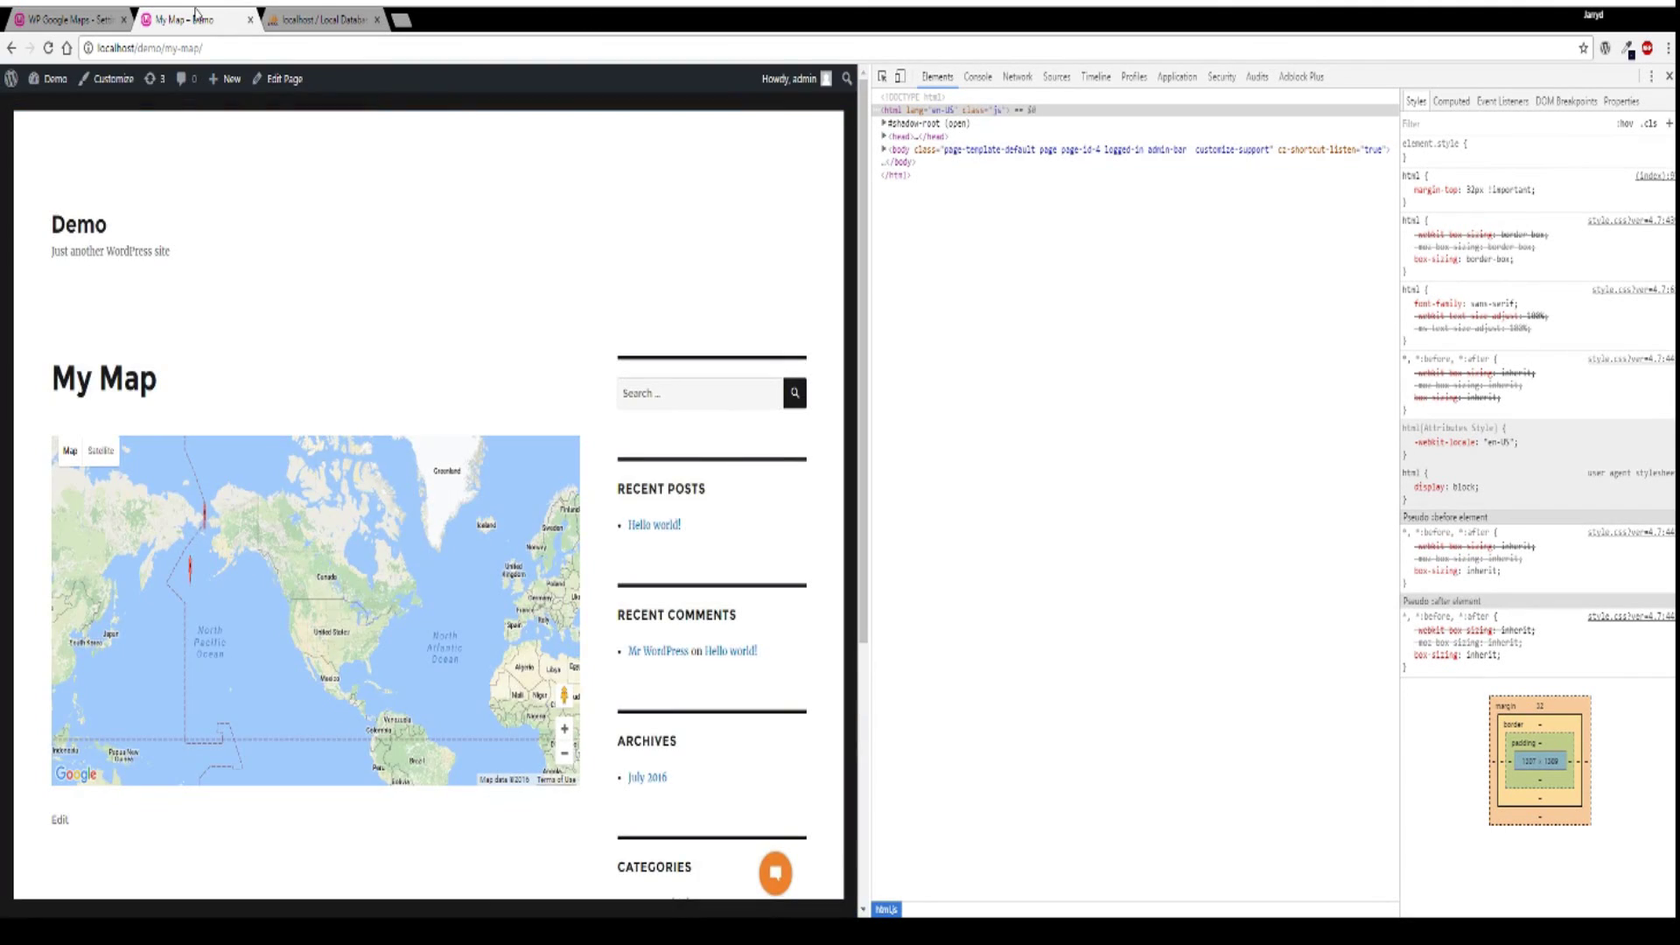
{"action": "left_click", "coordinate": [96, 21]}
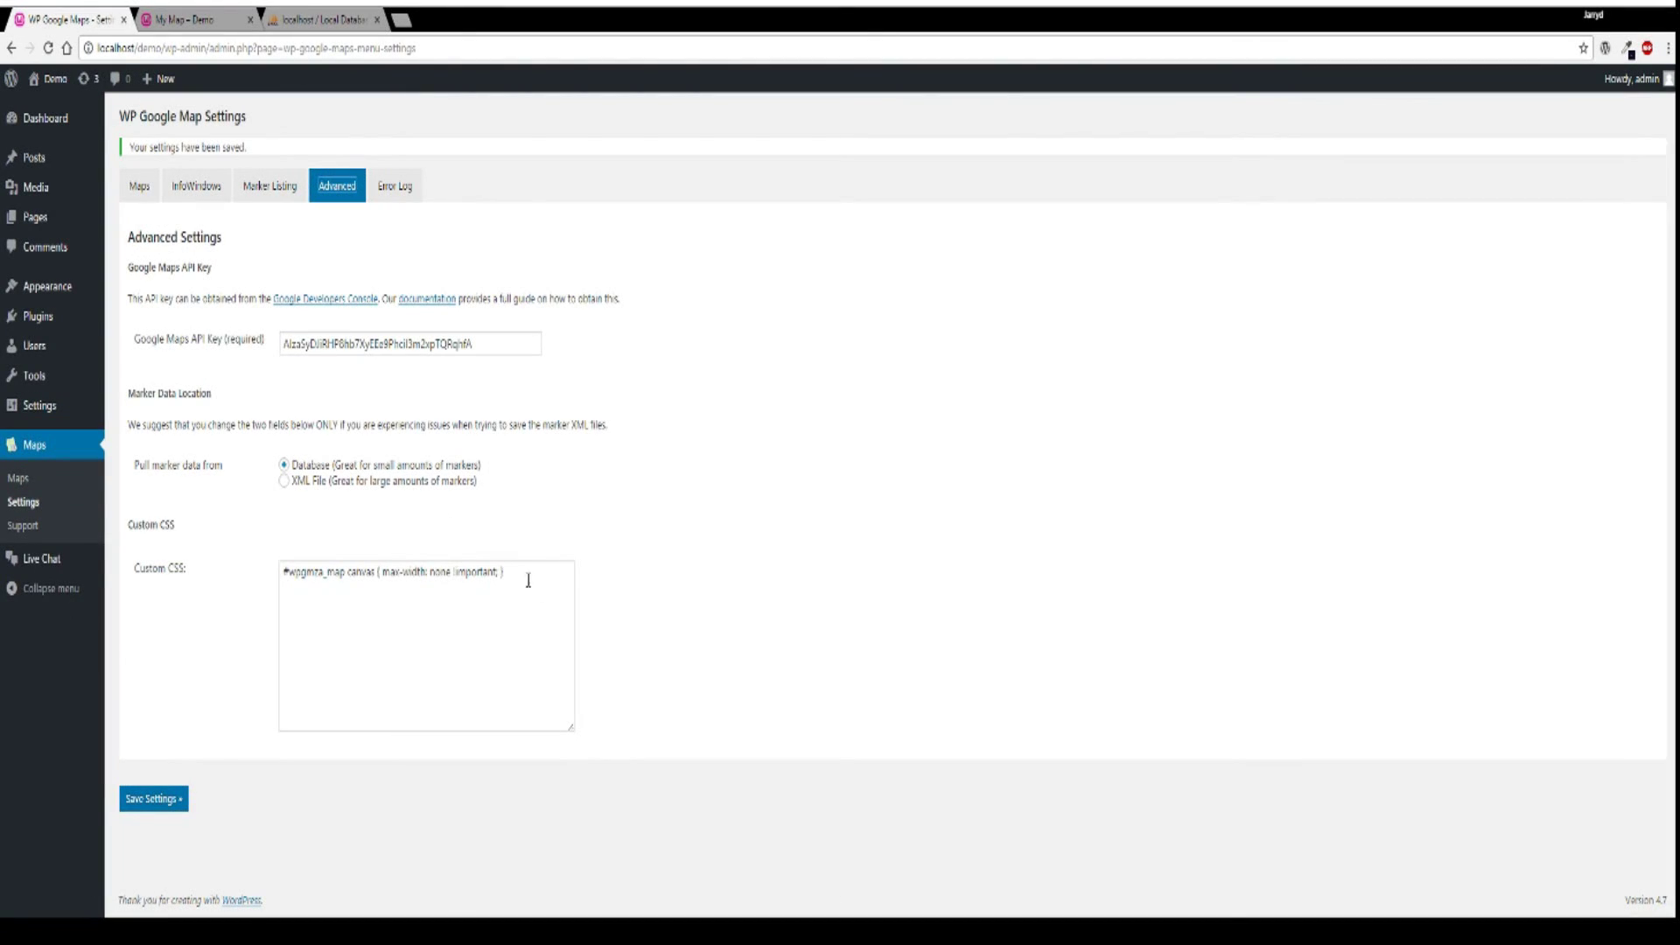
{"action": "left_click_drag", "start_coordinate": [525, 578], "coordinate": [243, 574]}
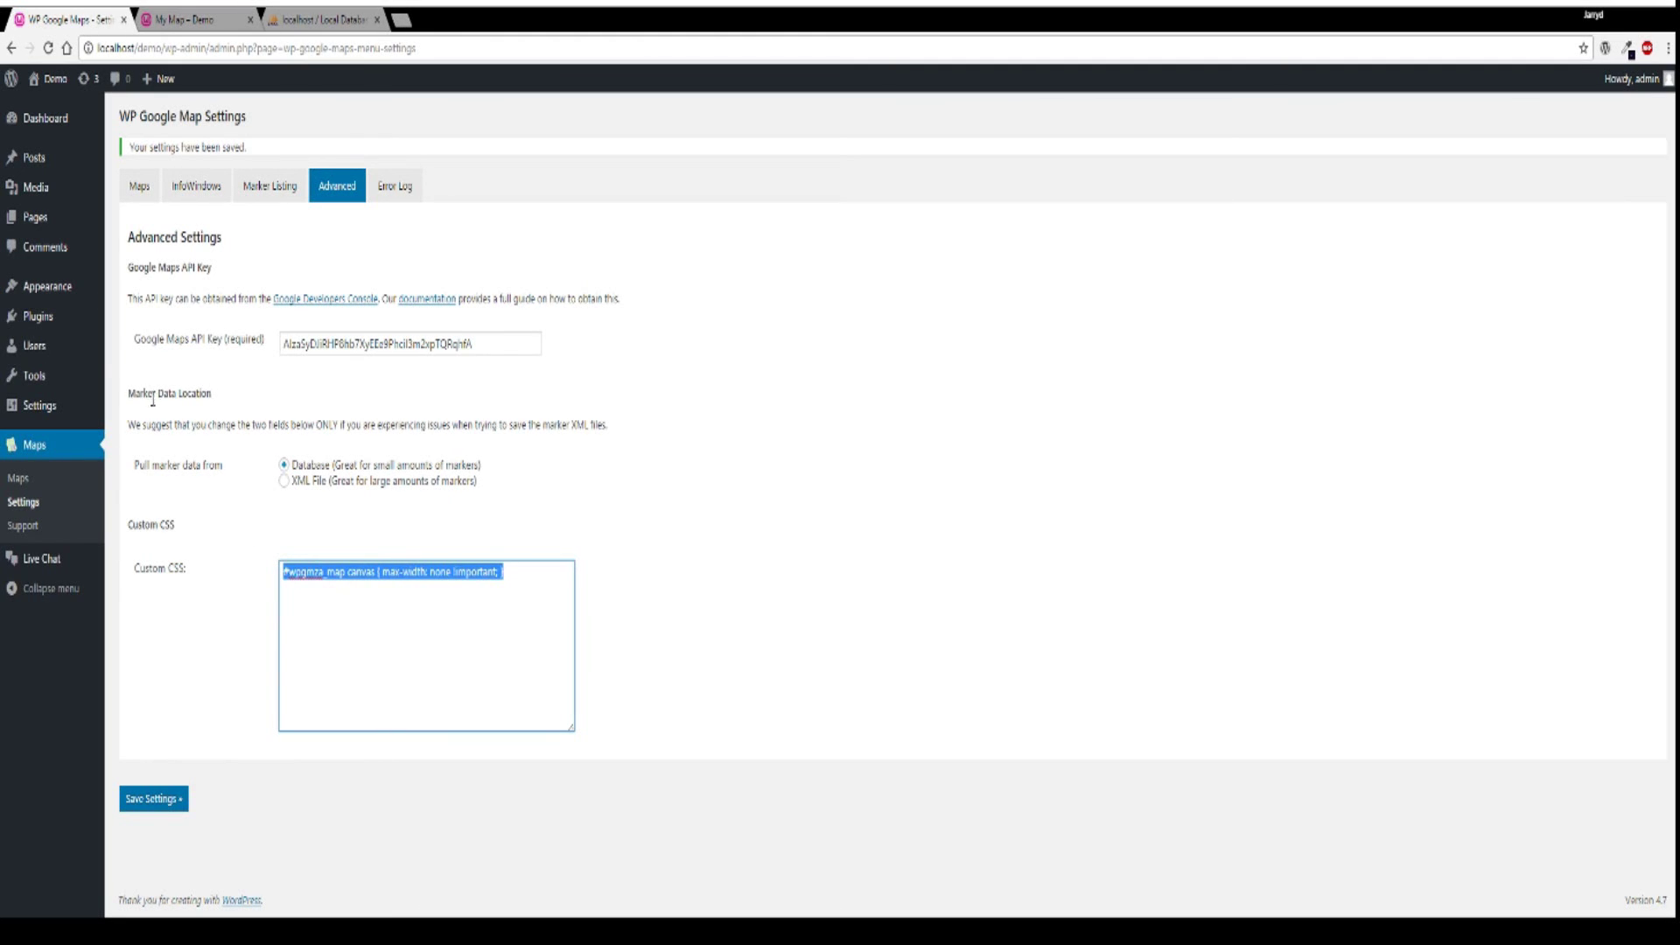
- In the theme editor, opened in a new tab, append #wpgmza_map canvas { max-width: none !important; } to the end of Twenty Sixteen's style.css and update the file
{"action": "mouse_move", "coordinate": [87, 288]}
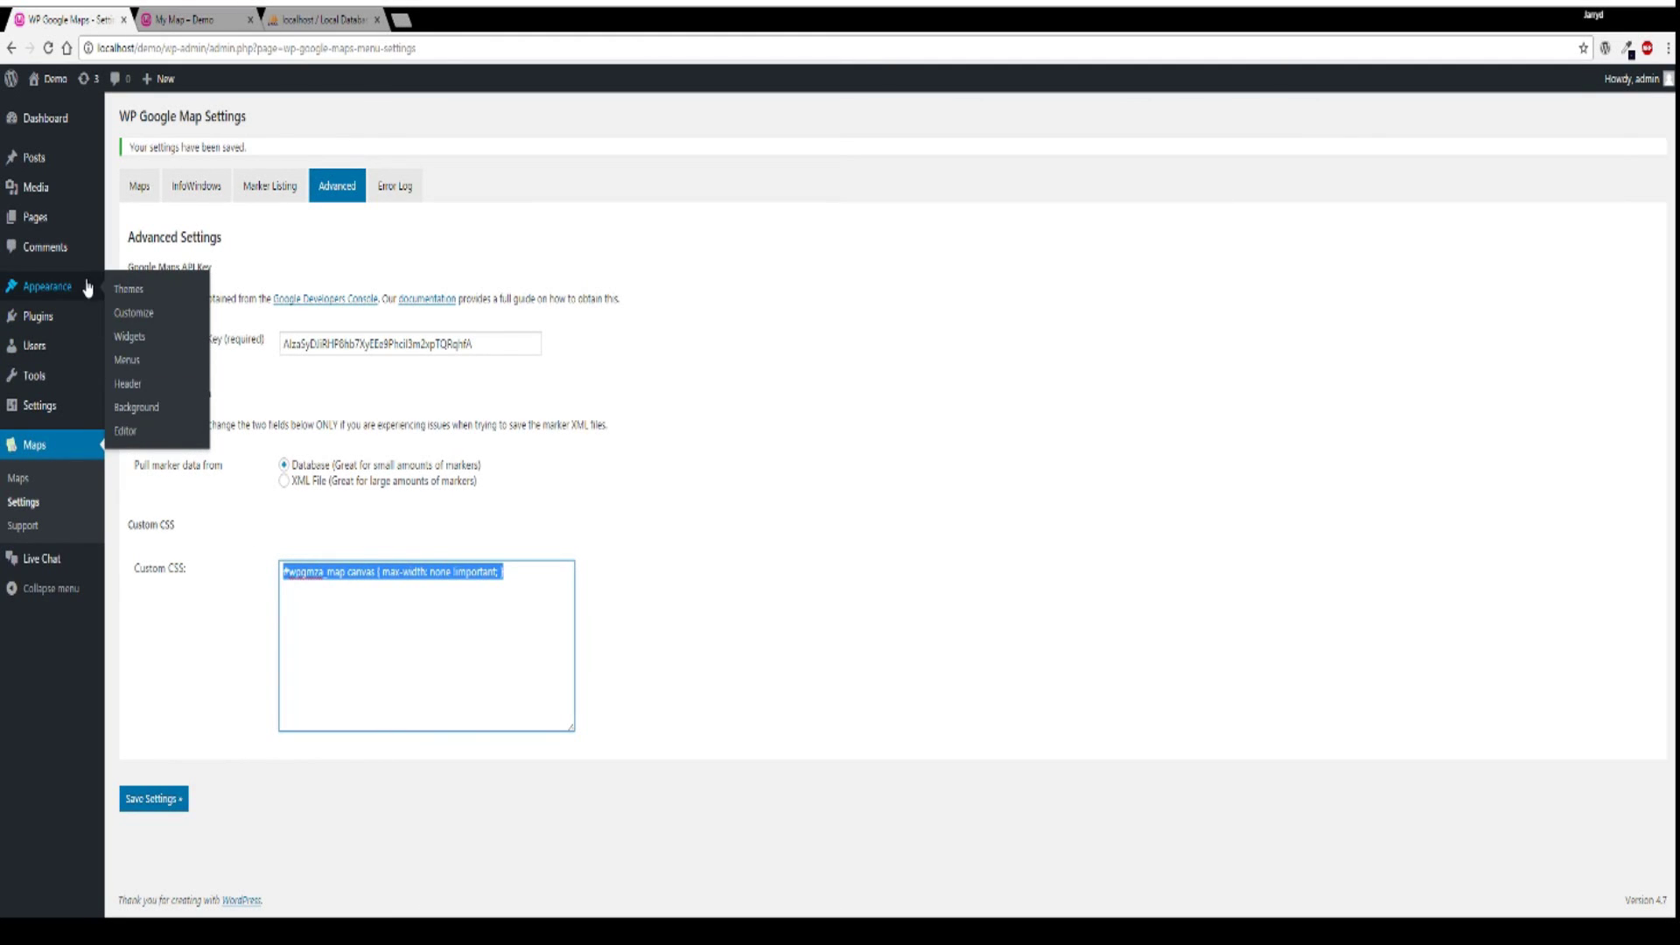
{"action": "middle_click", "coordinate": [125, 430]}
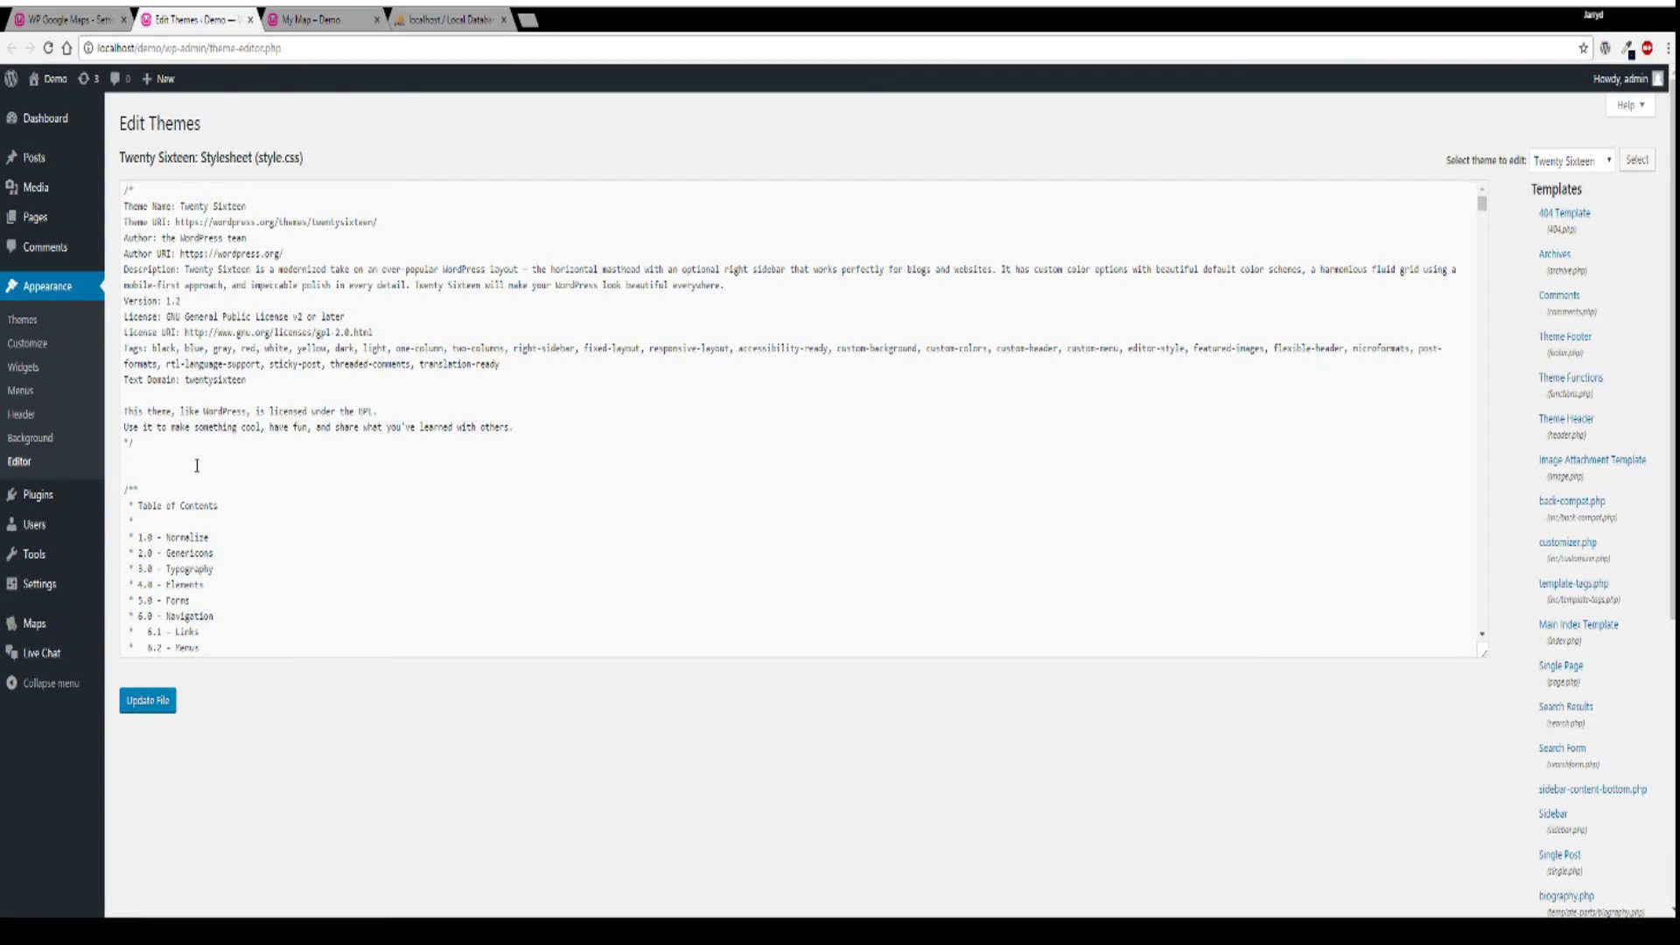
{"action": "left_click", "coordinate": [197, 465]}
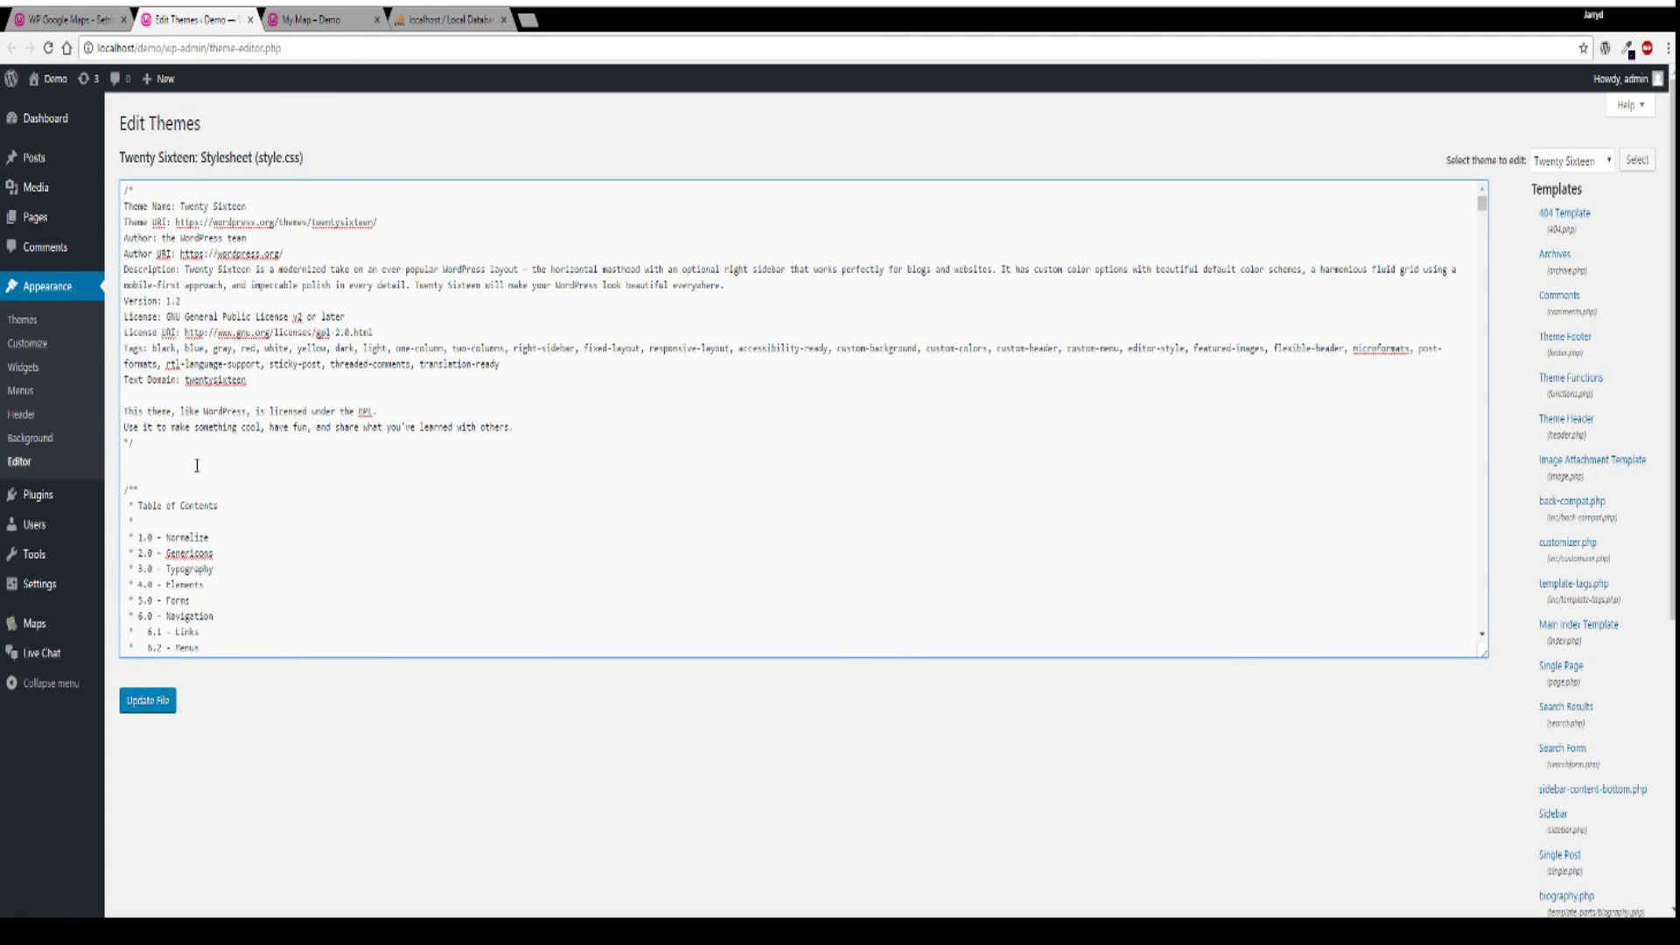
{"action": "key", "text": "ctrl+End"}
{"action": "scroll", "coordinate": [197, 465], "scroll_direction": "down", "scroll_amount": 2}
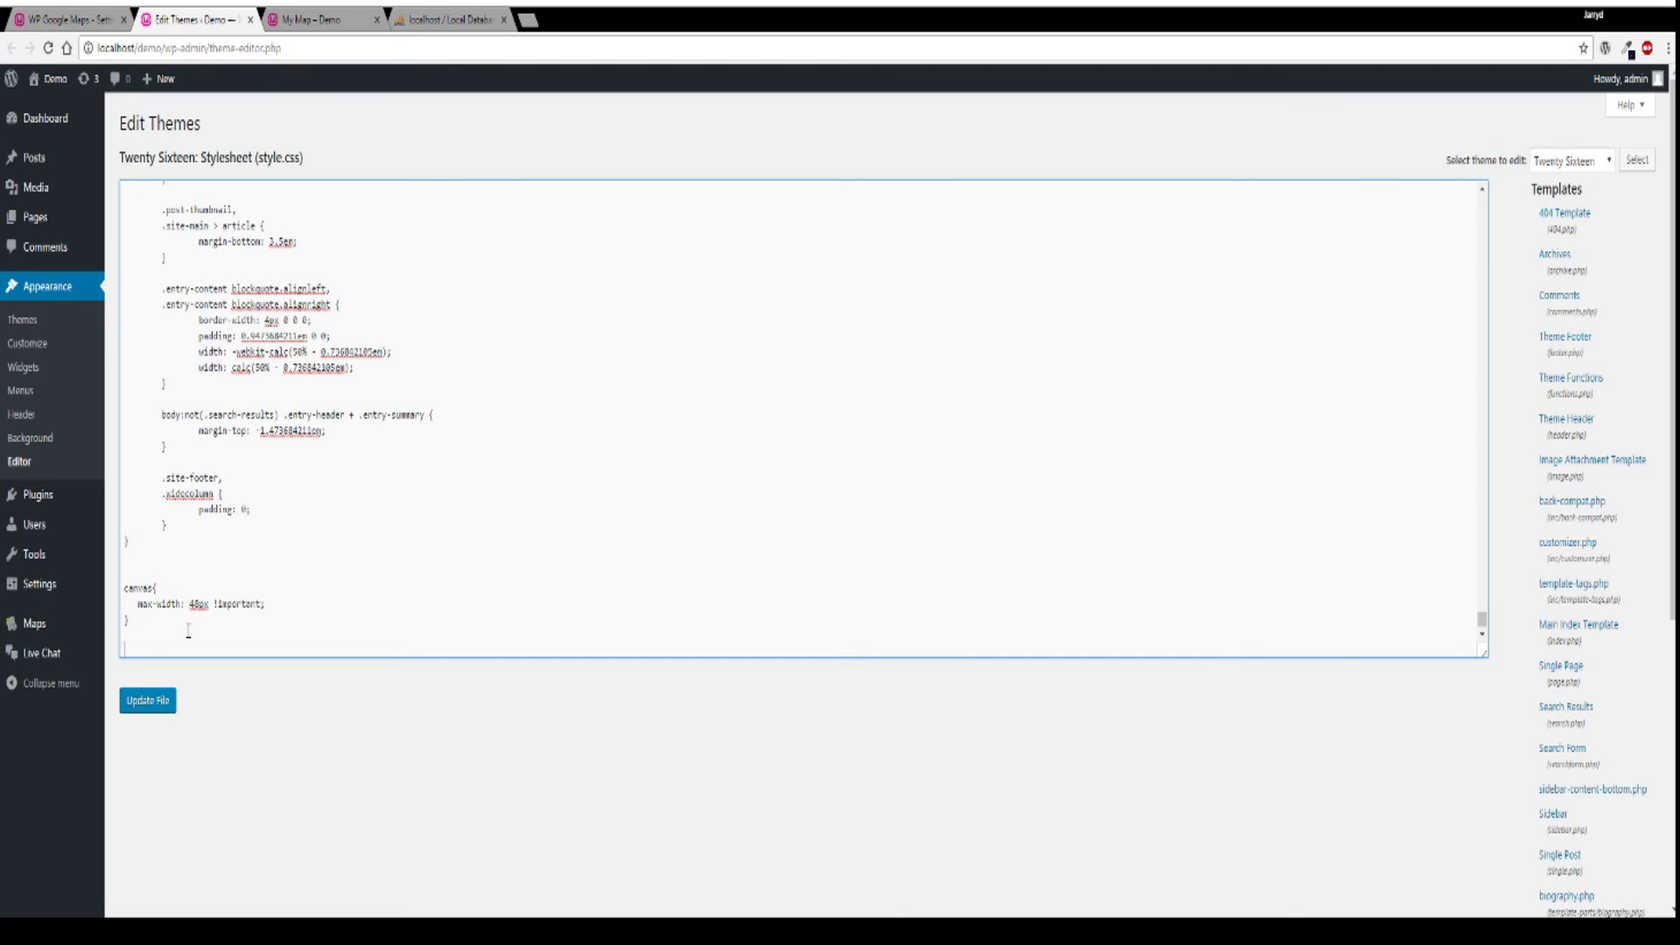
{"action": "type", "text": "#wpgmza map canvas { max-width: none !important; }"}
{"action": "scroll", "coordinate": [247, 652], "scroll_direction": "down", "scroll_amount": 1}
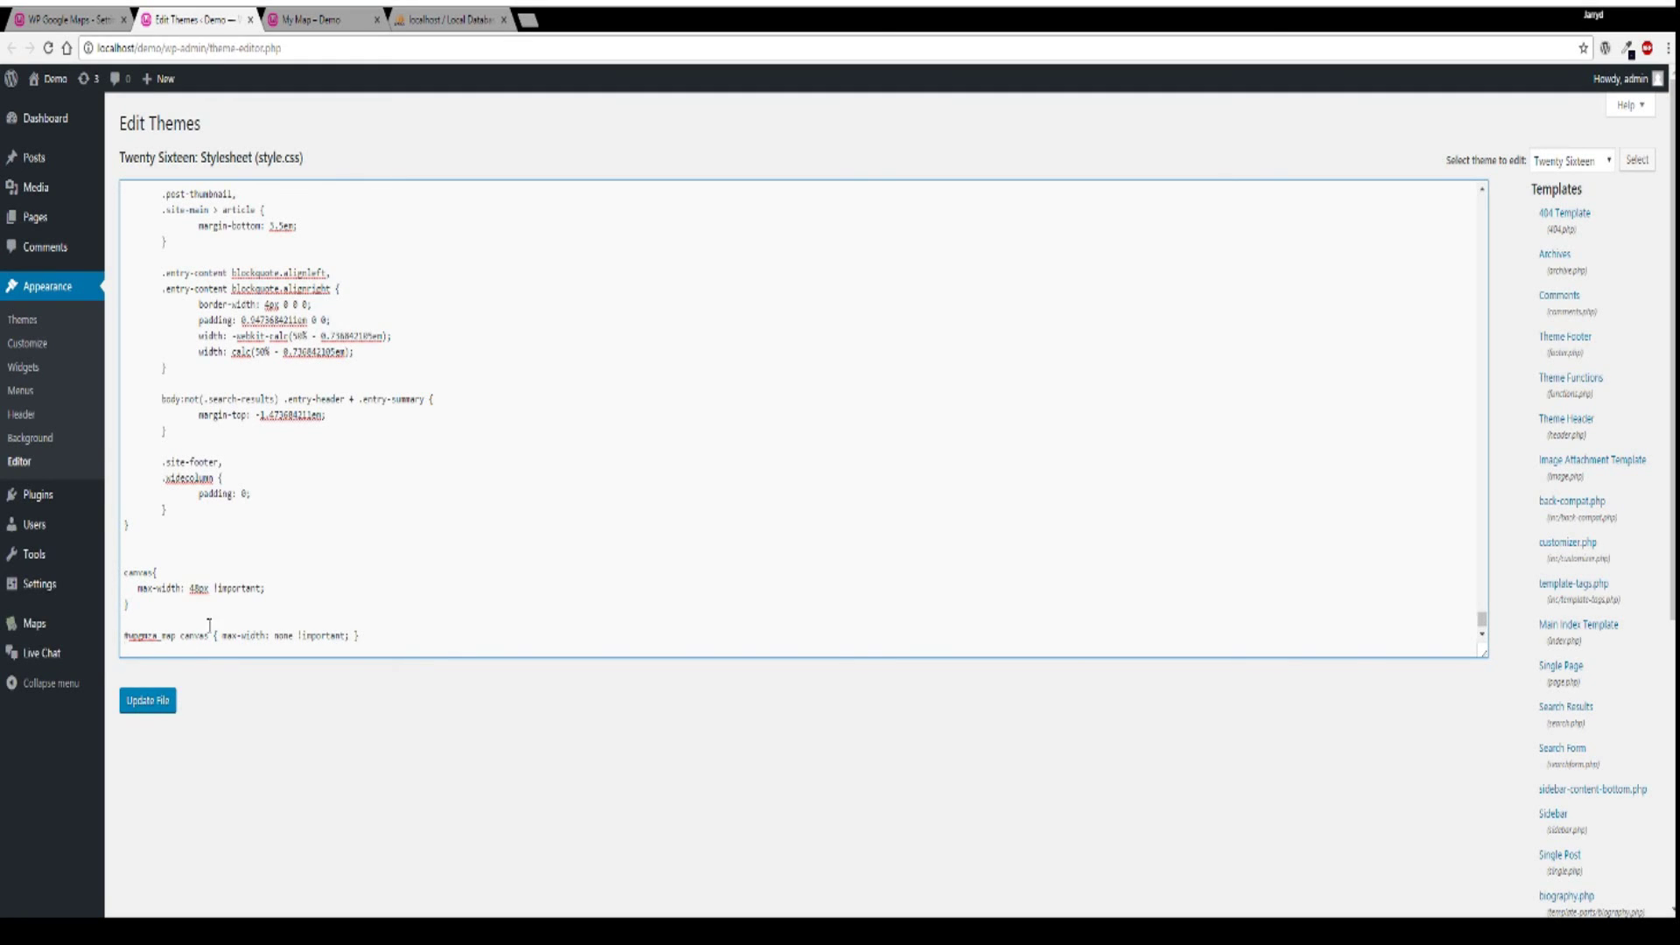
{"action": "left_click", "coordinate": [156, 701]}
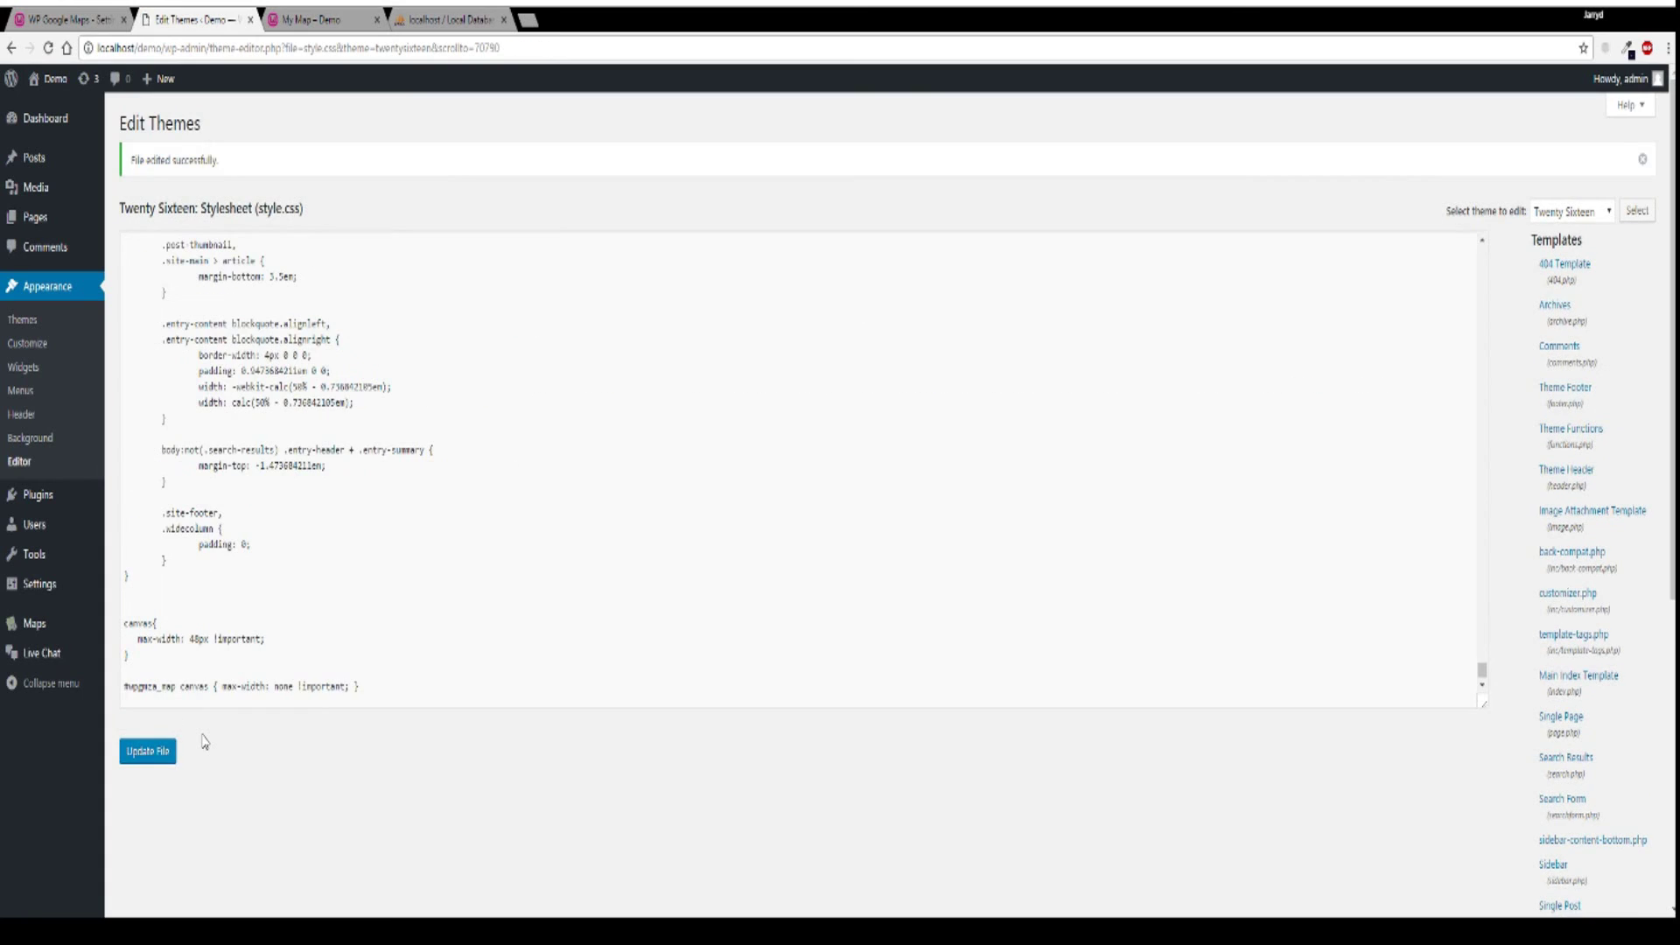
- Reload the My Map page to check the map markers with the updated theme stylesheet
{"action": "key", "text": "ctrl+Tab"}
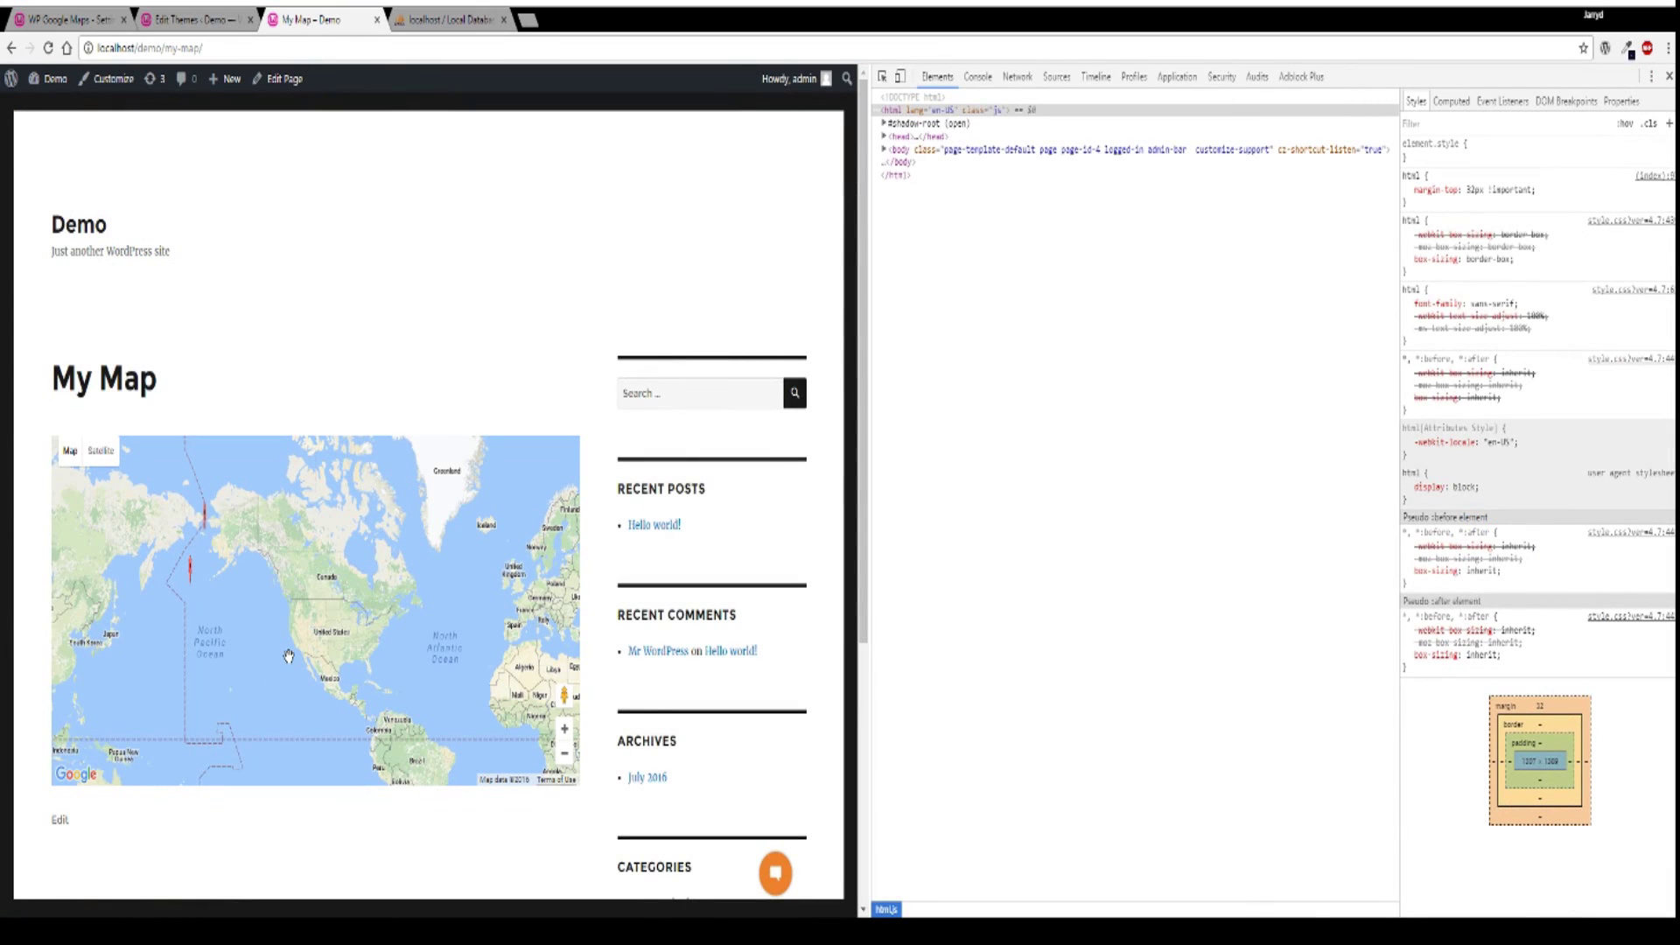
{"action": "key", "text": "F5"}
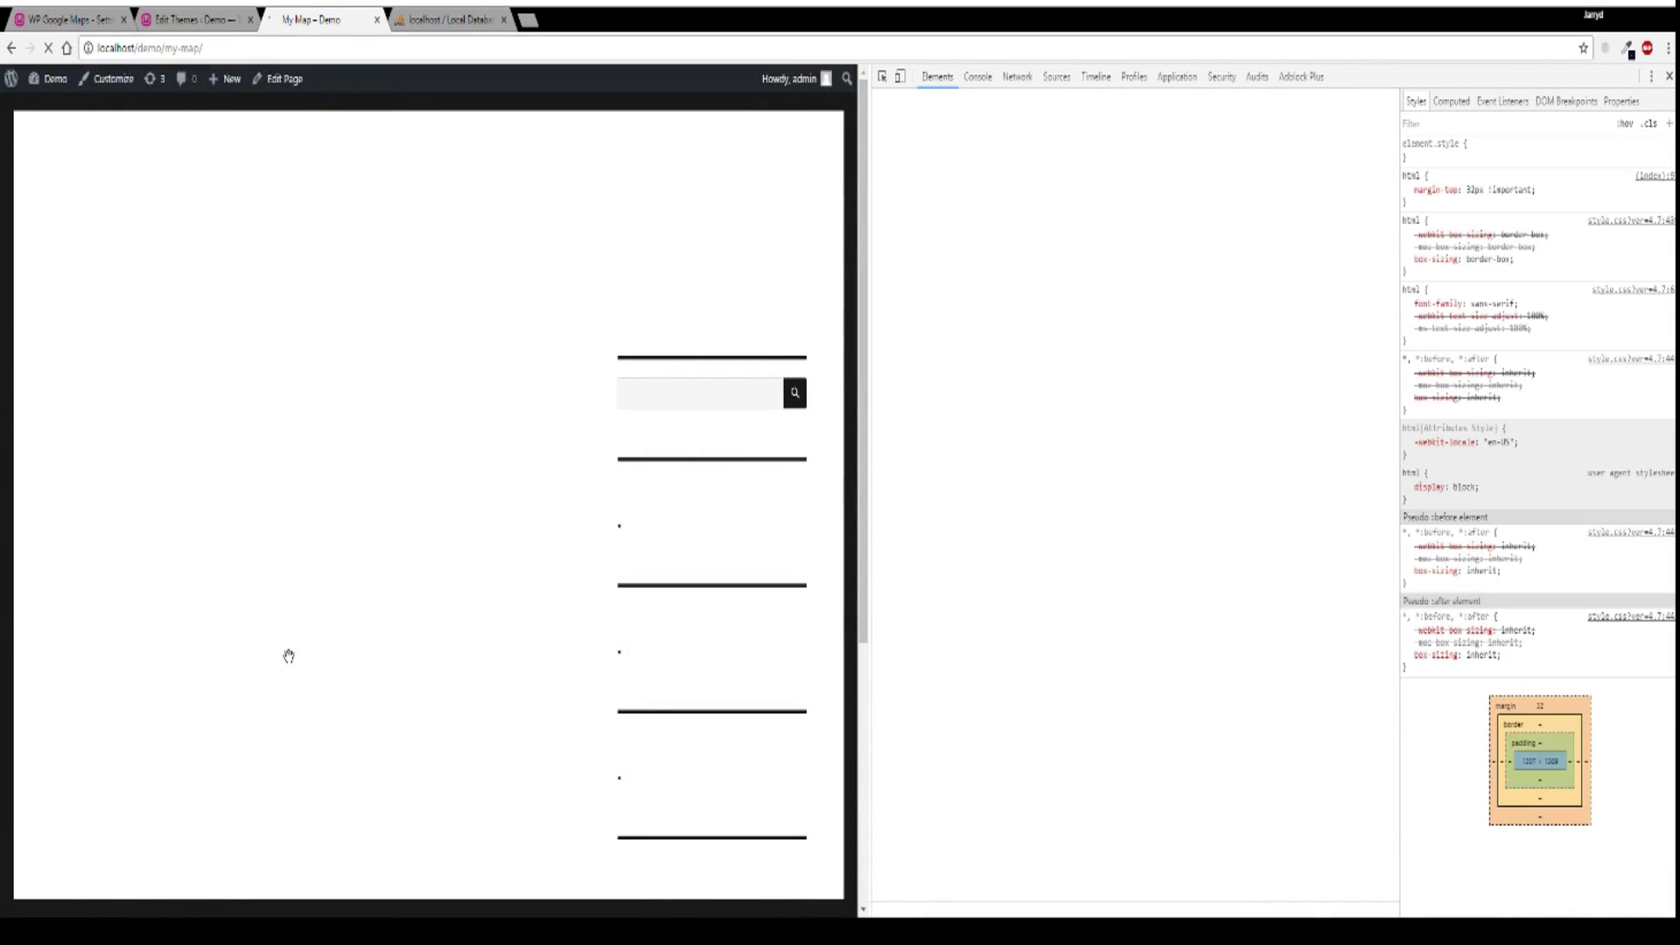